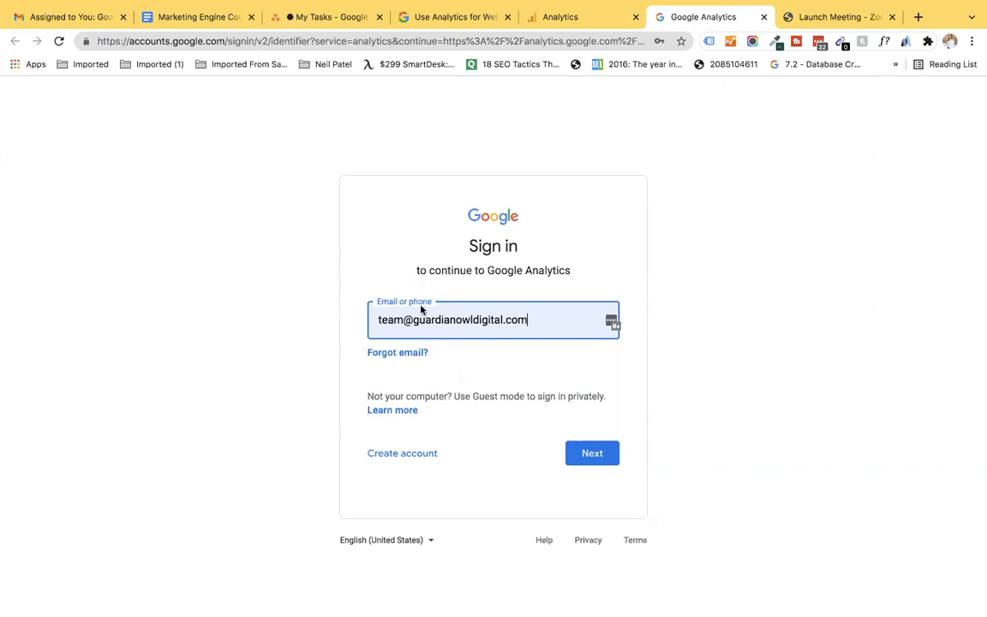
Step: Sign in to Google Analytics with the account e-mail and the saved password
left_click(599, 450)
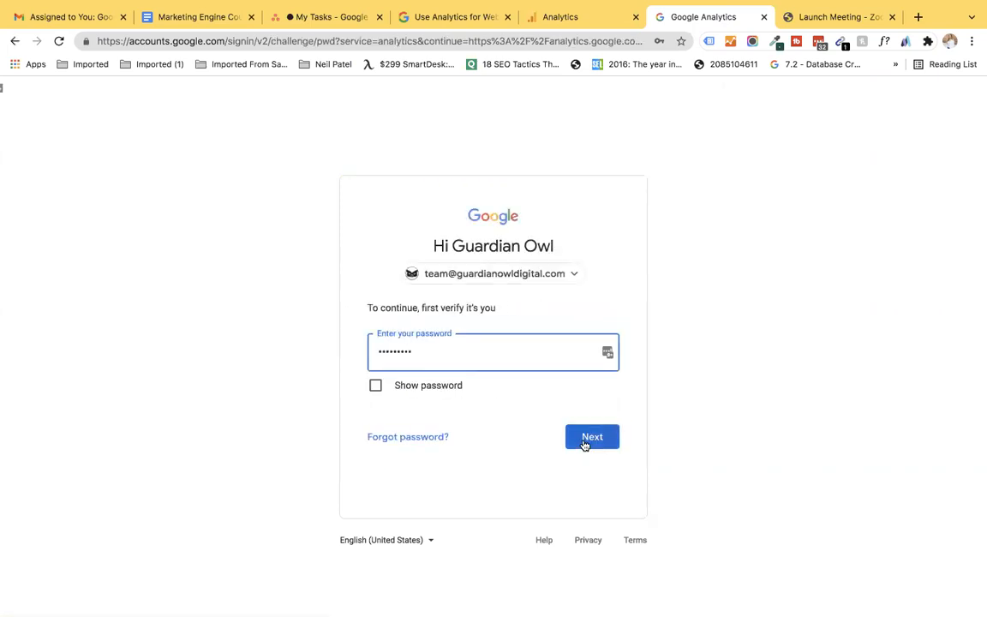
left_click(586, 442)
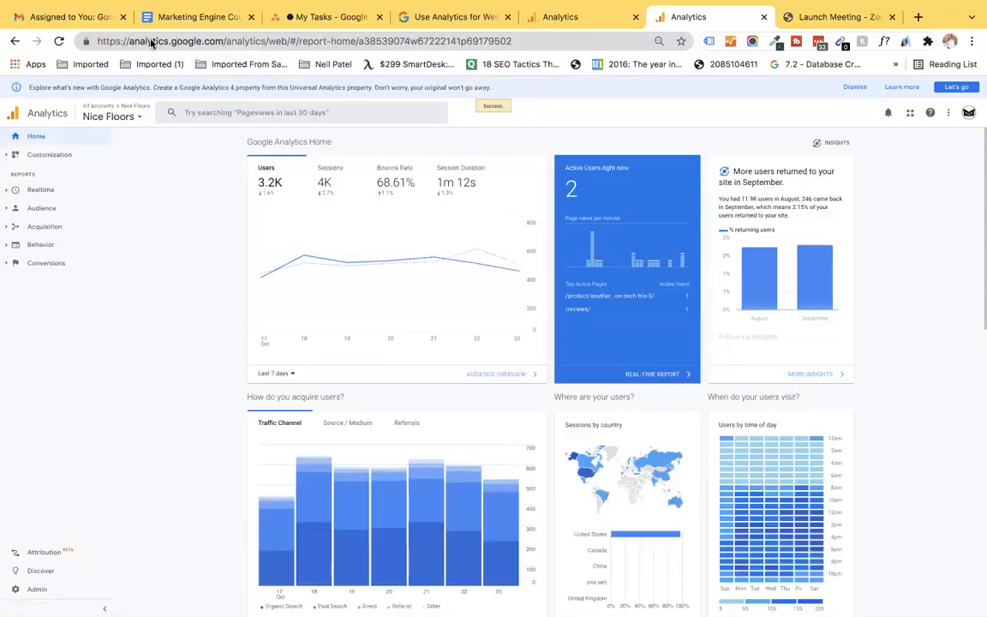
Step: From Admin, start creating a new Analytics account
left_click(37, 590)
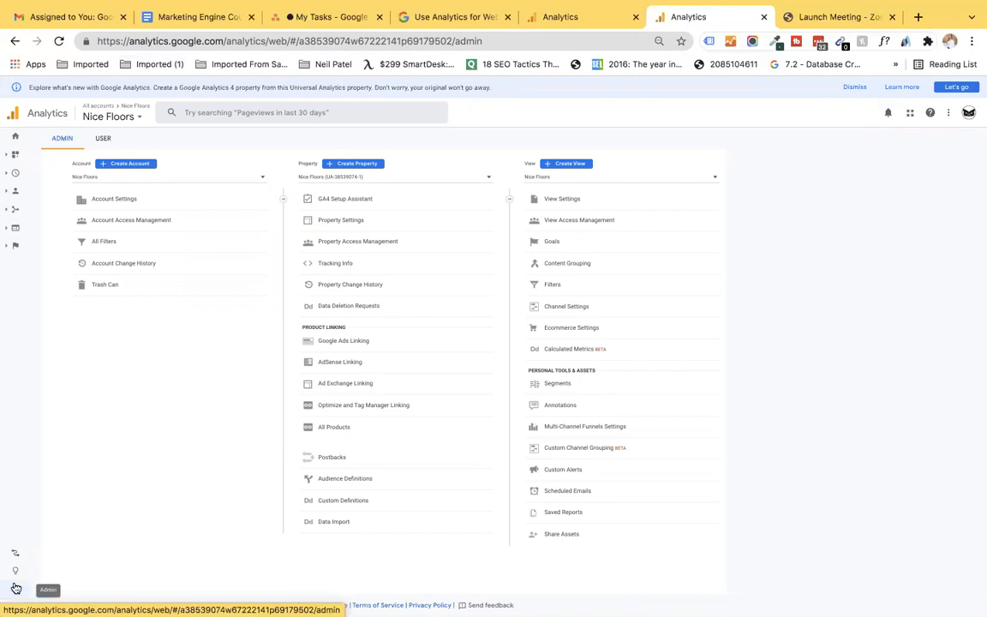
left_click(128, 164)
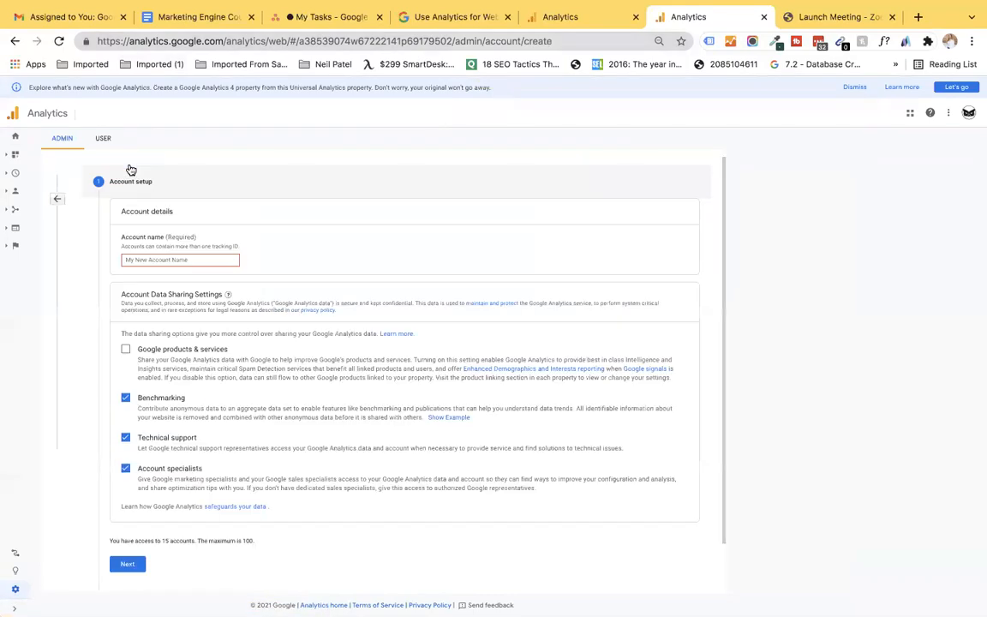
Step: Name the new account 'Guardian Owl AI' and continue to property setup
left_click(139, 260)
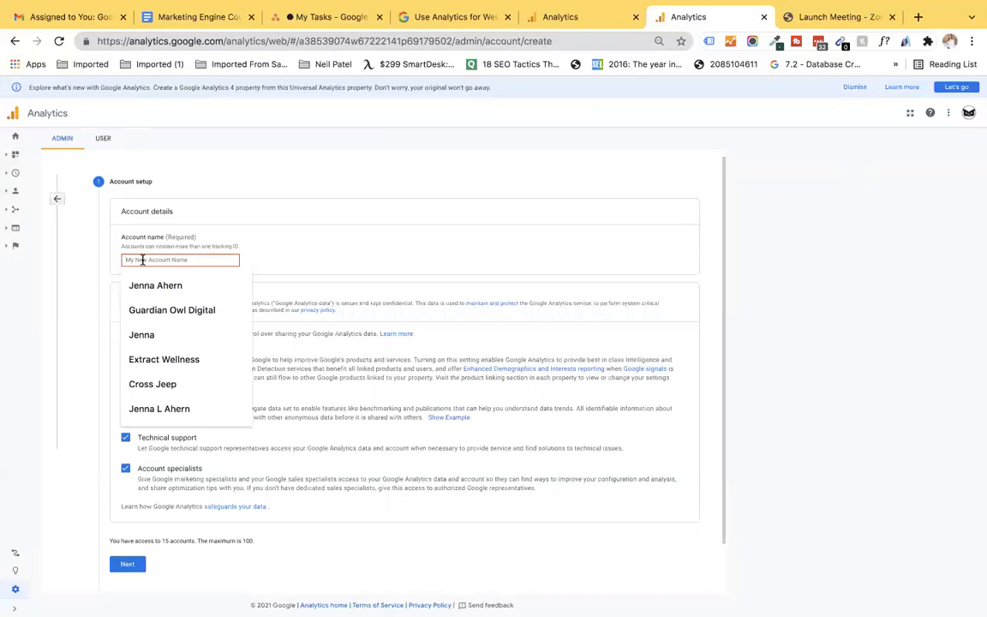
type("Guardian Owl AI")
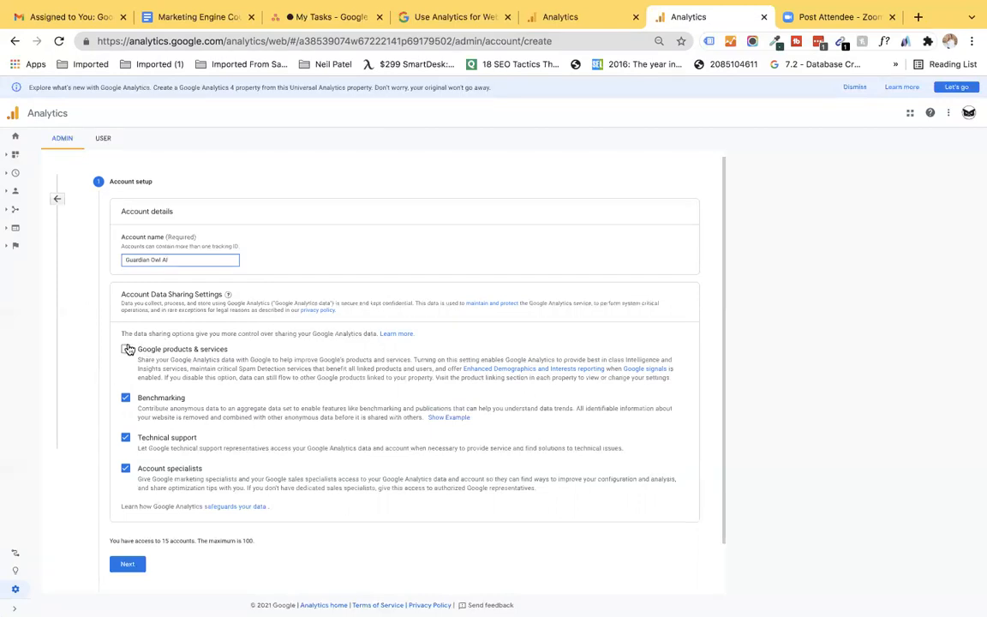
left_click(126, 564)
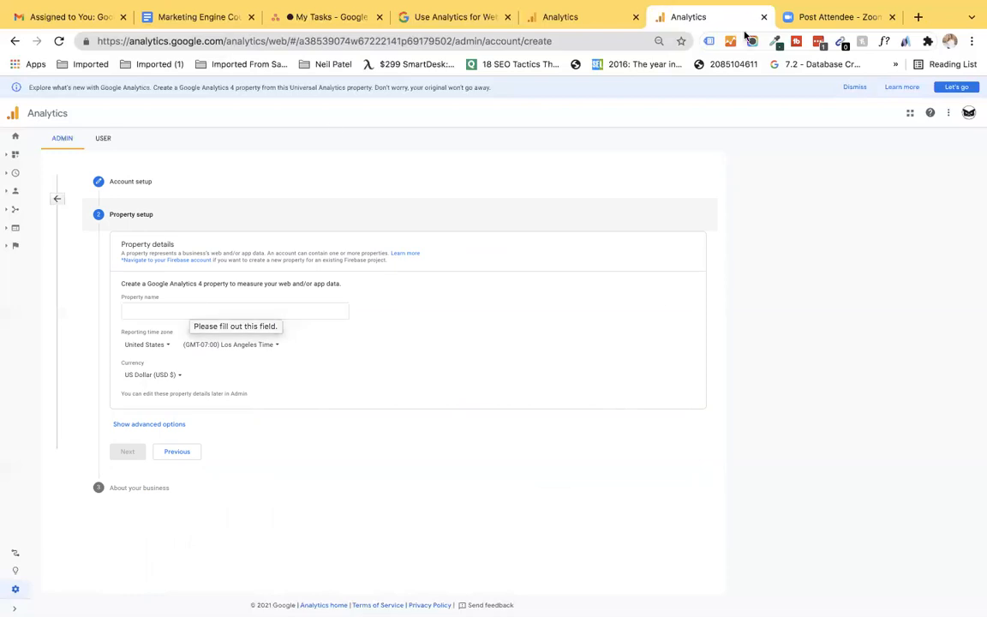
type("www.g")
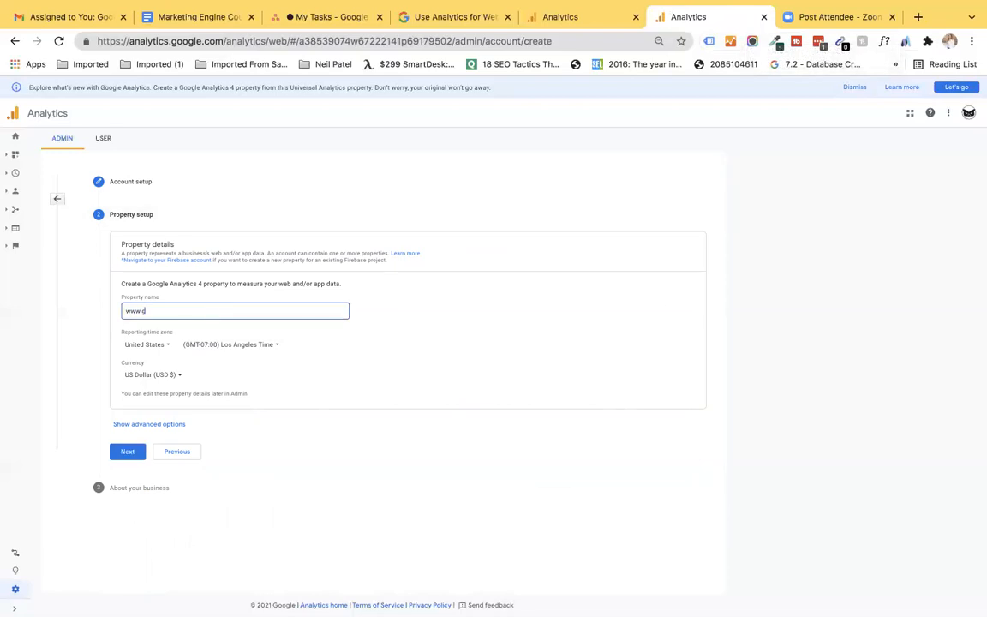
type("uardianowlai.com")
left_click(270, 345)
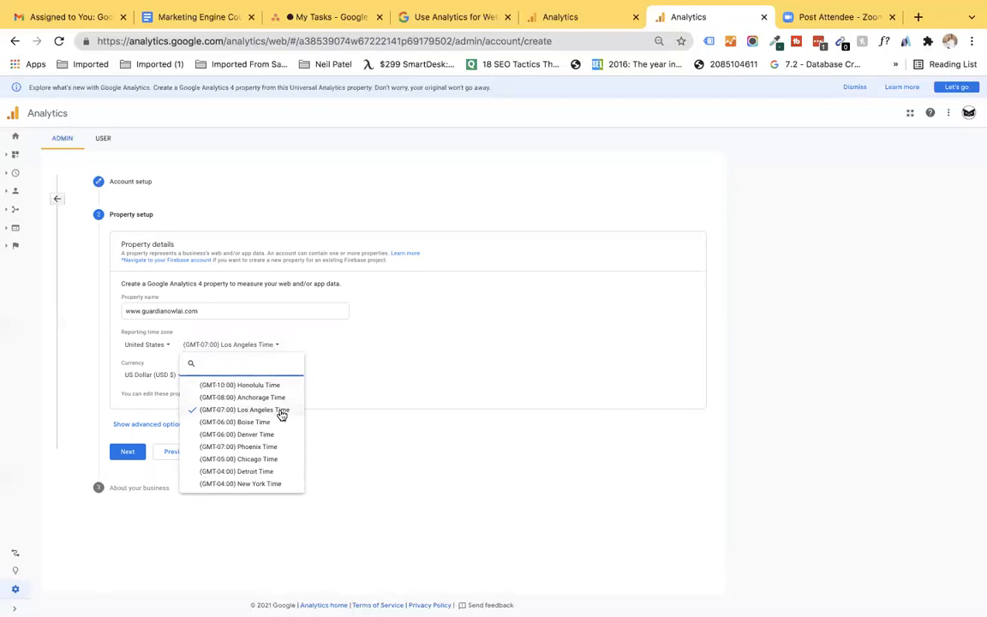
left_click(257, 485)
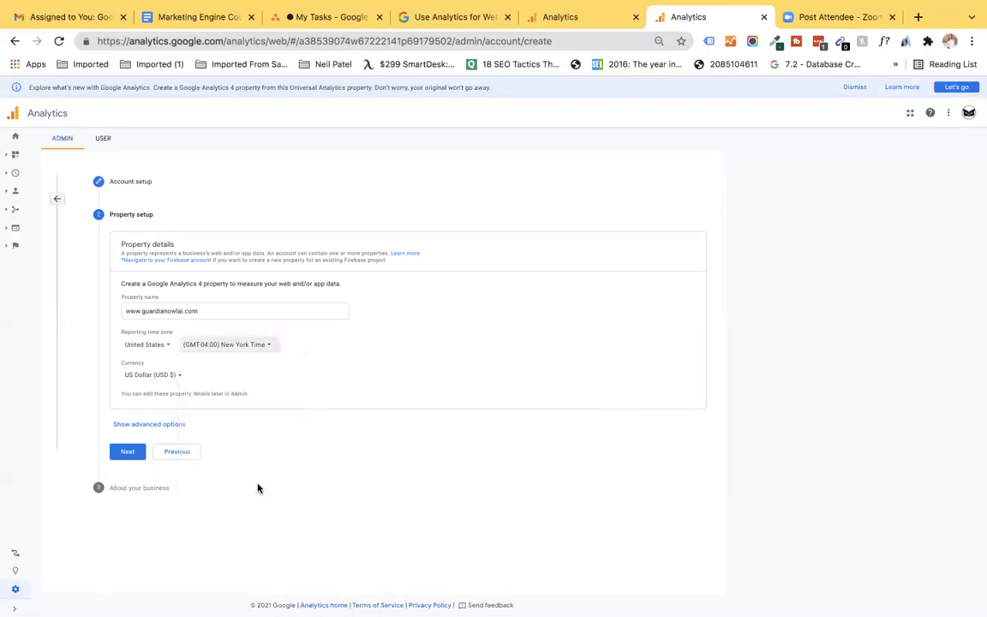
left_click(154, 377)
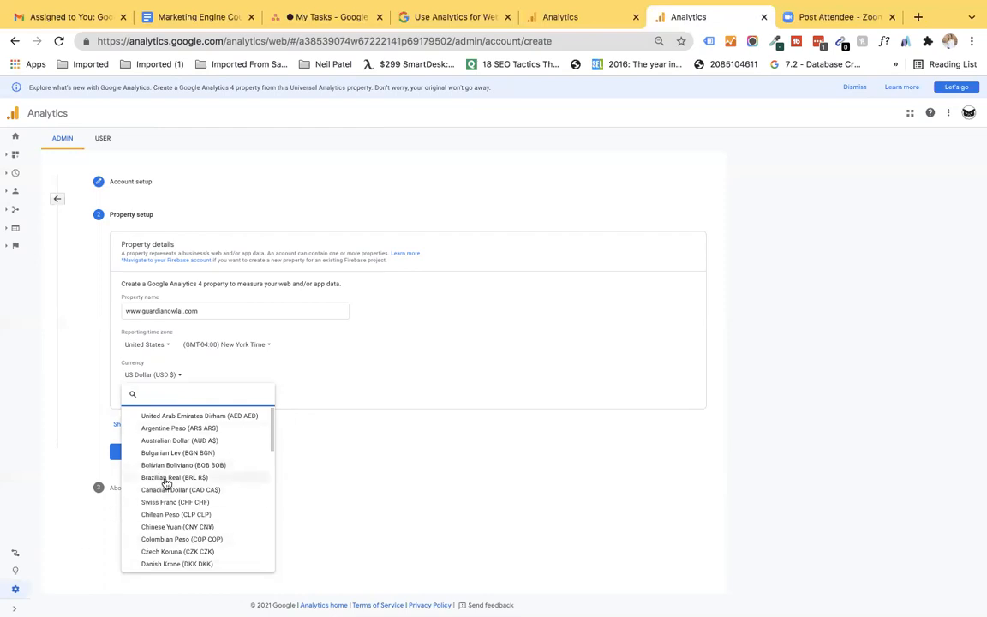
scroll(180, 514, "down", 5)
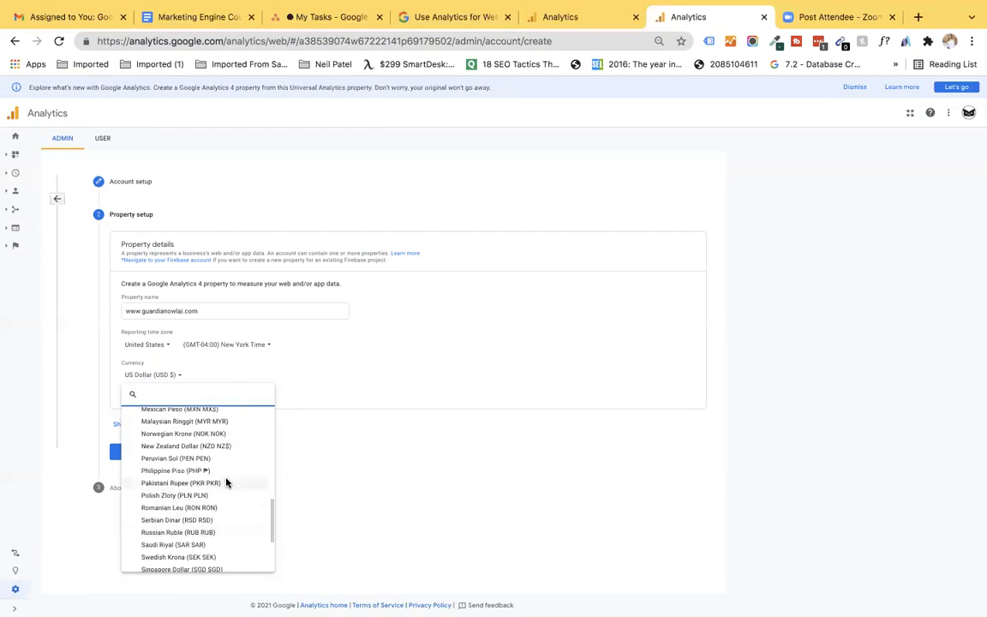
left_click(347, 367)
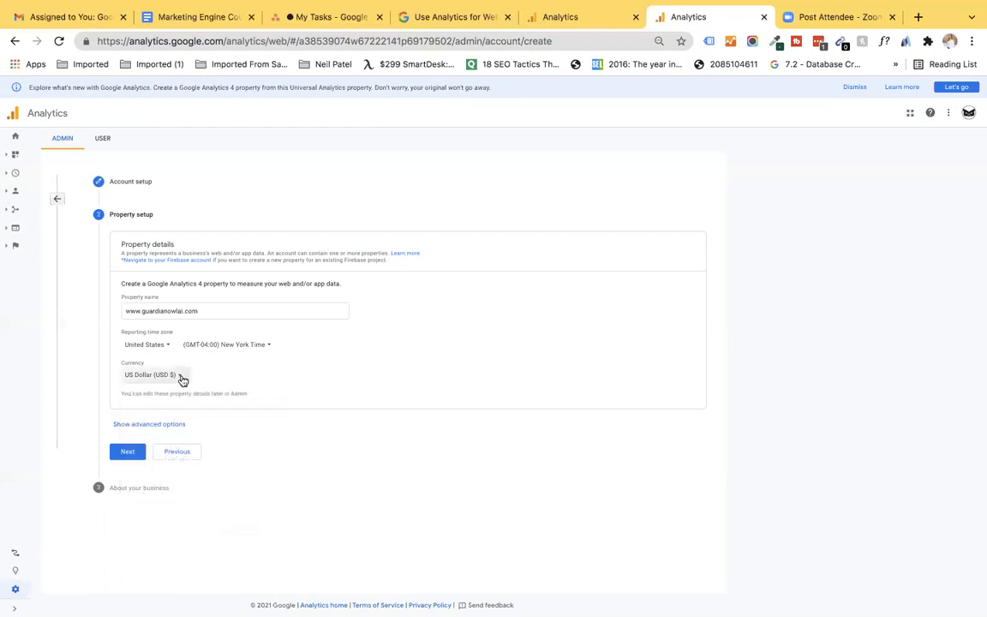
left_click(127, 451)
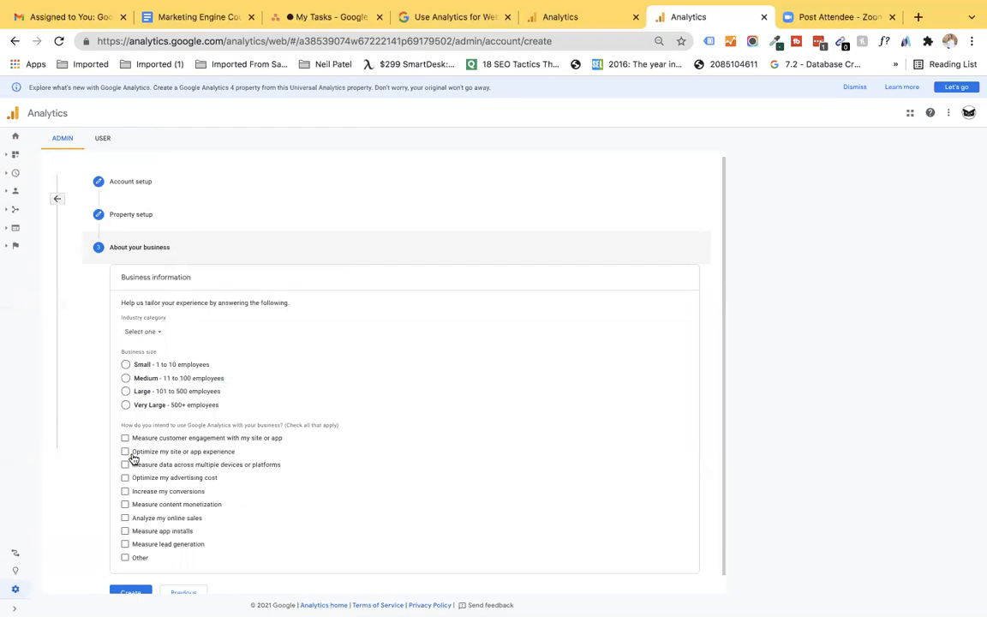
Step: Set the industry category to Other and business size to Small
left_click(155, 334)
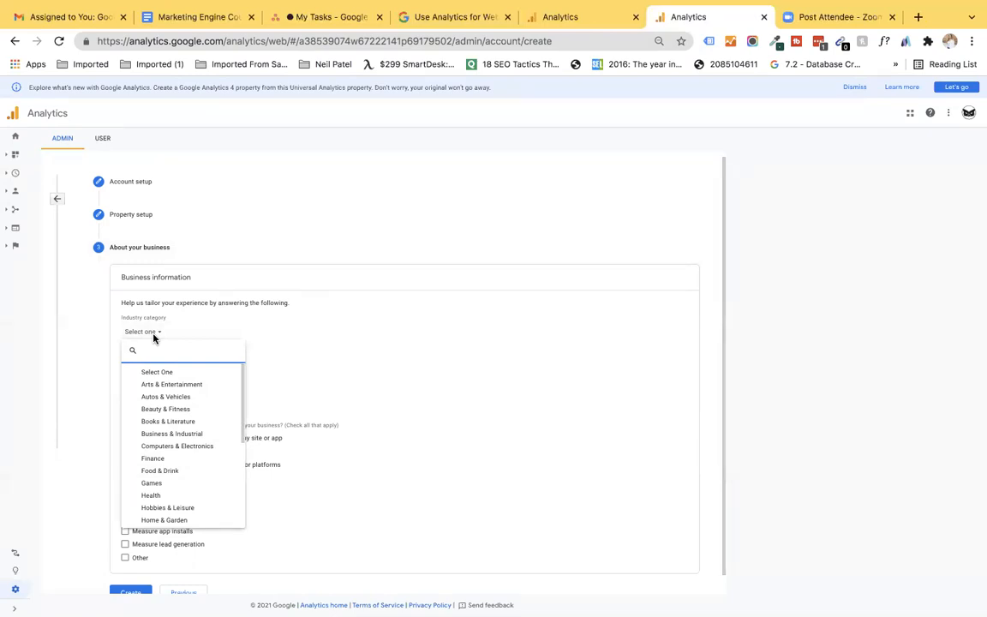
scroll(158, 449, "down", 3)
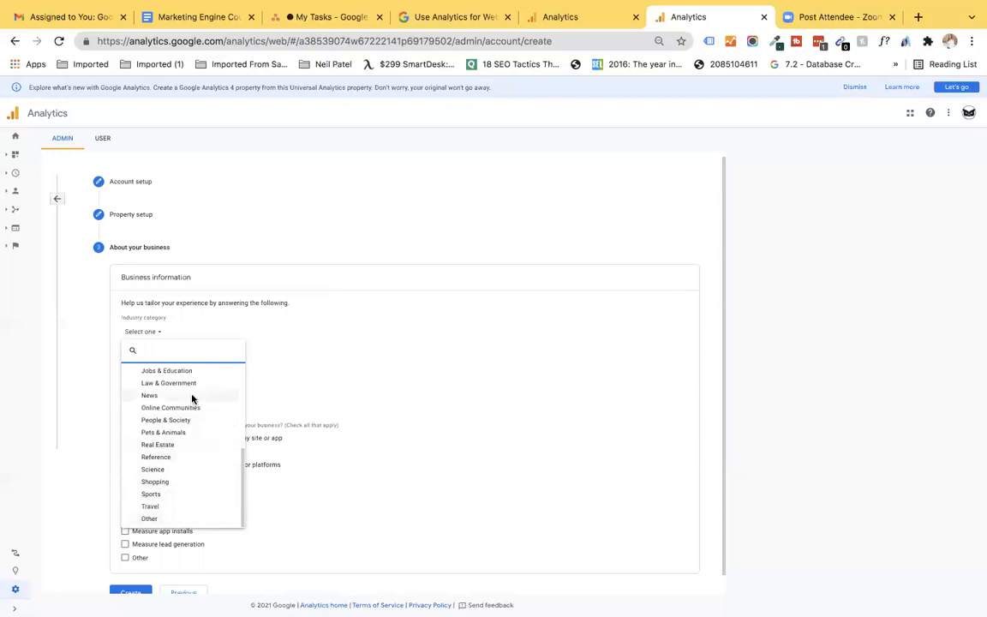
scroll(192, 398, "up", 3)
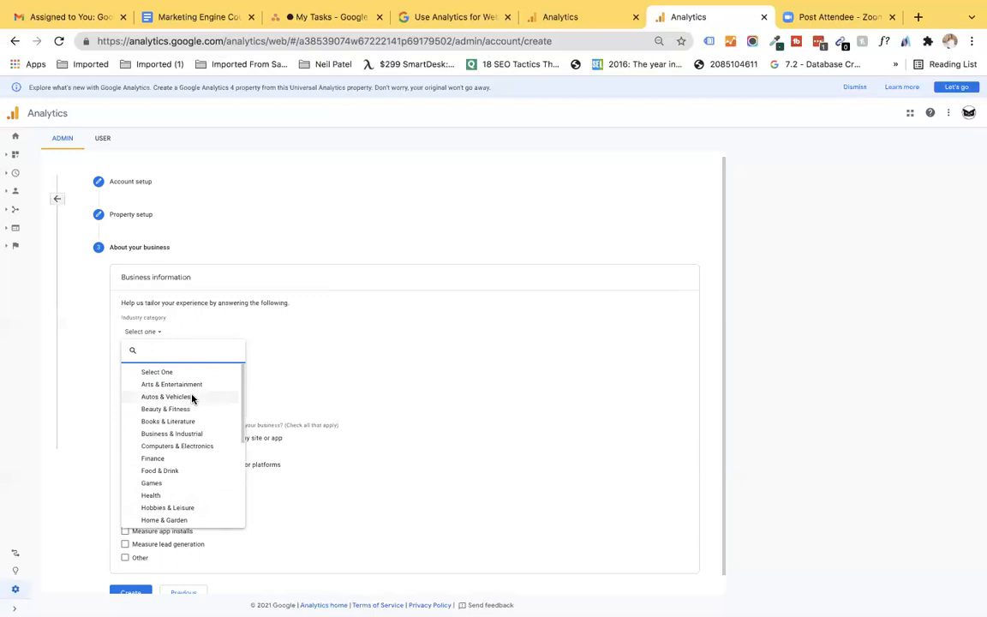
scroll(192, 399, "down", 5)
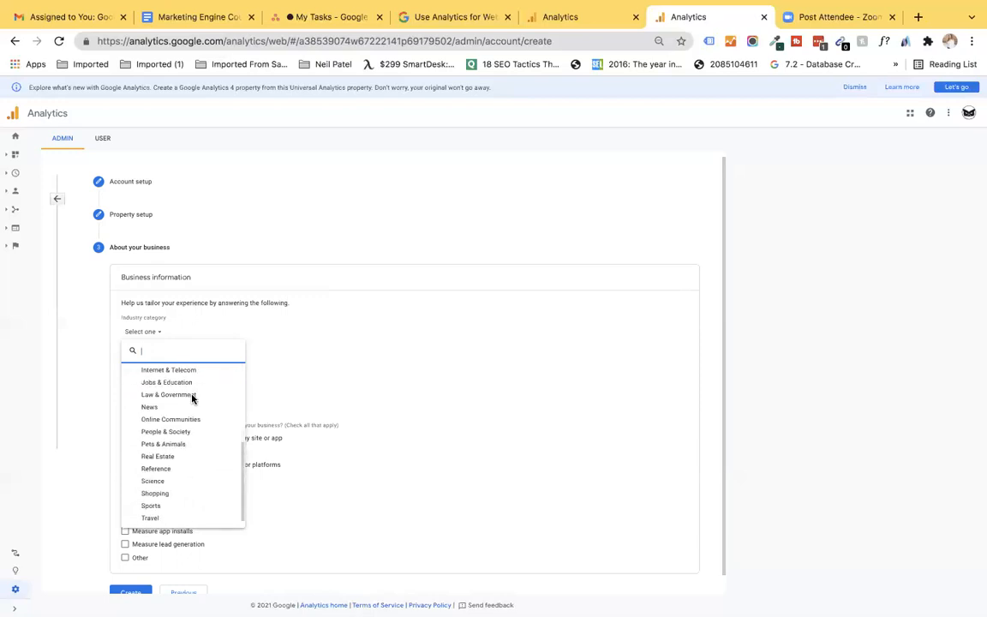
left_click(150, 519)
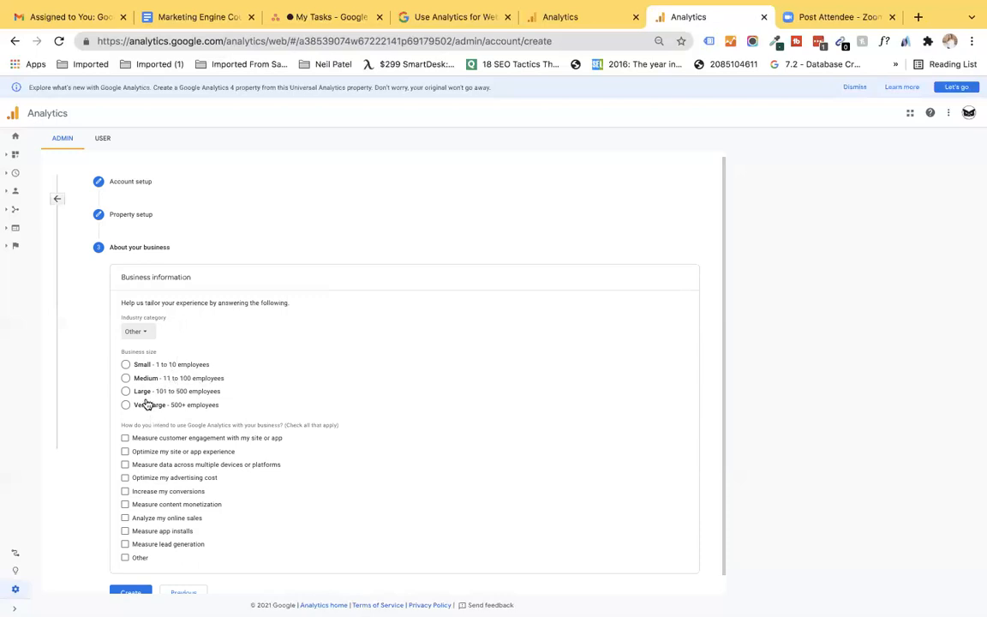
left_click(127, 366)
Step: Tick engagement, site experience and cross-device usage goals, then create the account
scroll(127, 366, "down", 1)
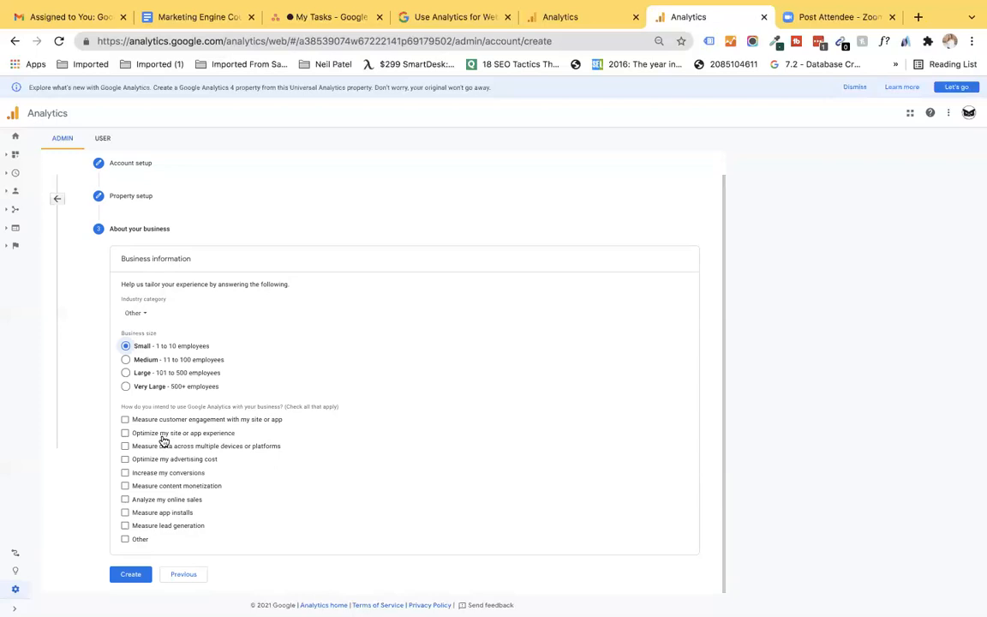
left_click(125, 419)
left_click(125, 433)
left_click(125, 446)
left_click(124, 577)
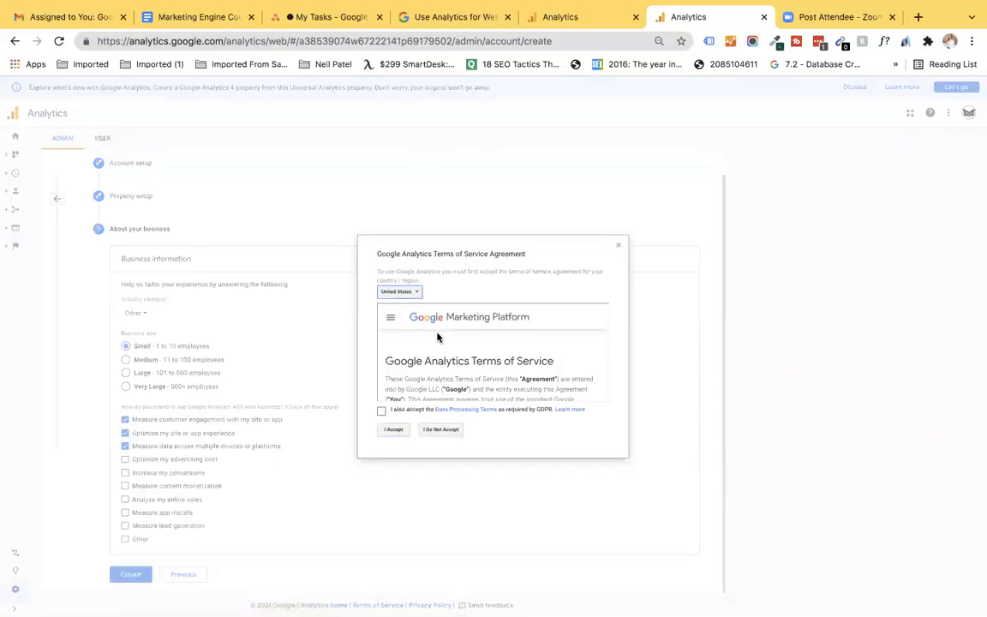
Step: Agree to the GDPR Data Processing Terms and accept the Terms of Service
scroll(437, 384, "down", 1)
scroll(437, 385, "down", 10)
scroll(436, 388, "down", 5)
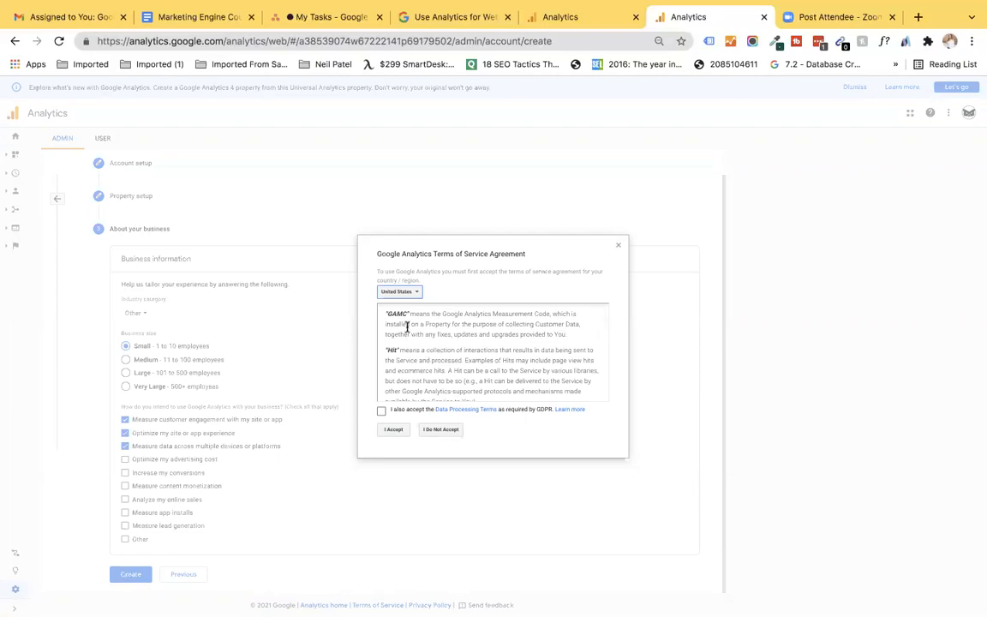
scroll(408, 338, "down", 4)
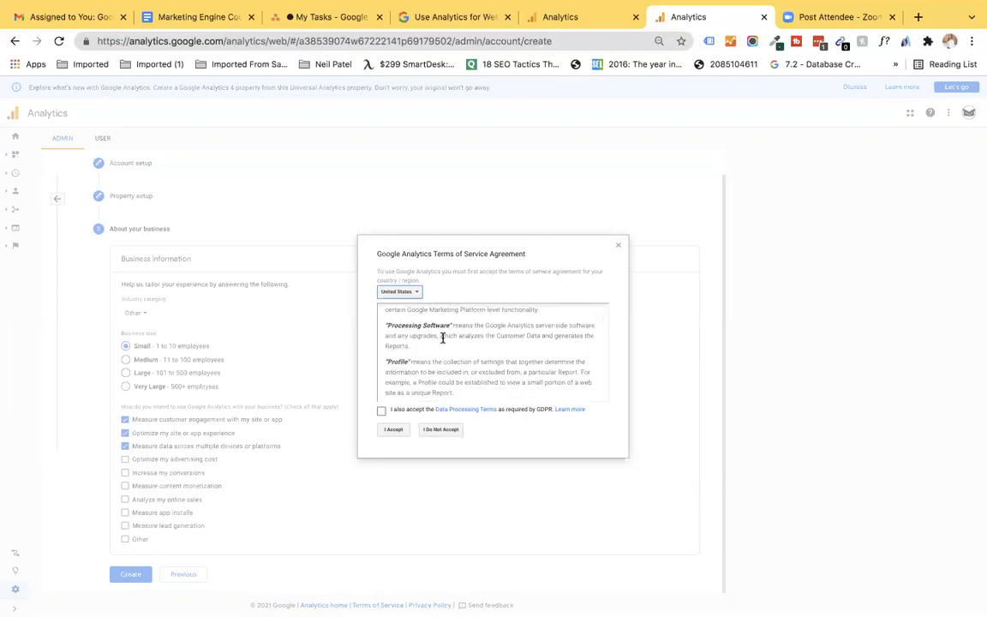
scroll(442, 337, "down", 10)
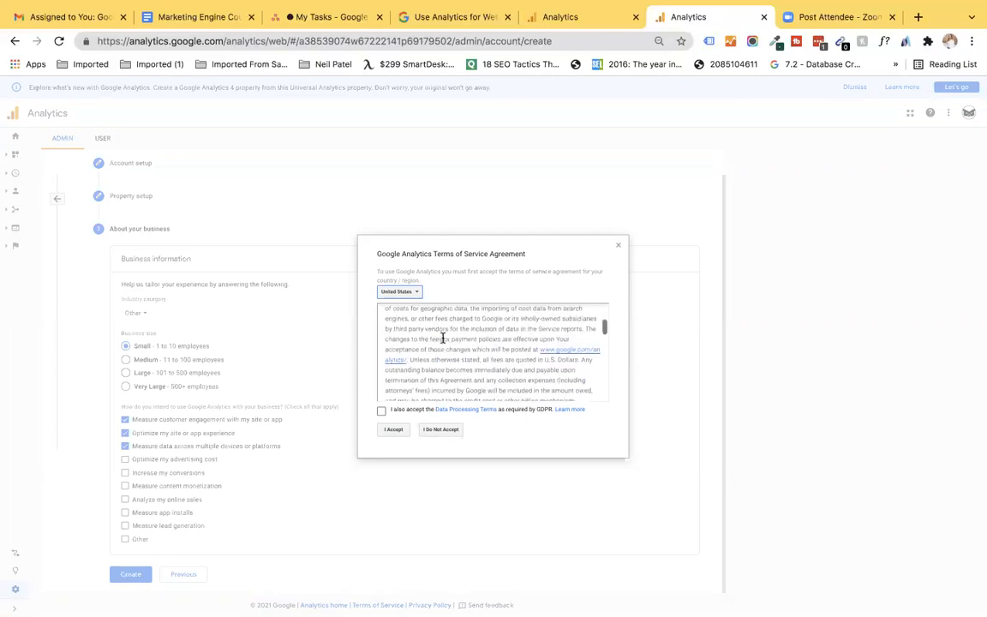
scroll(442, 336, "down", 10)
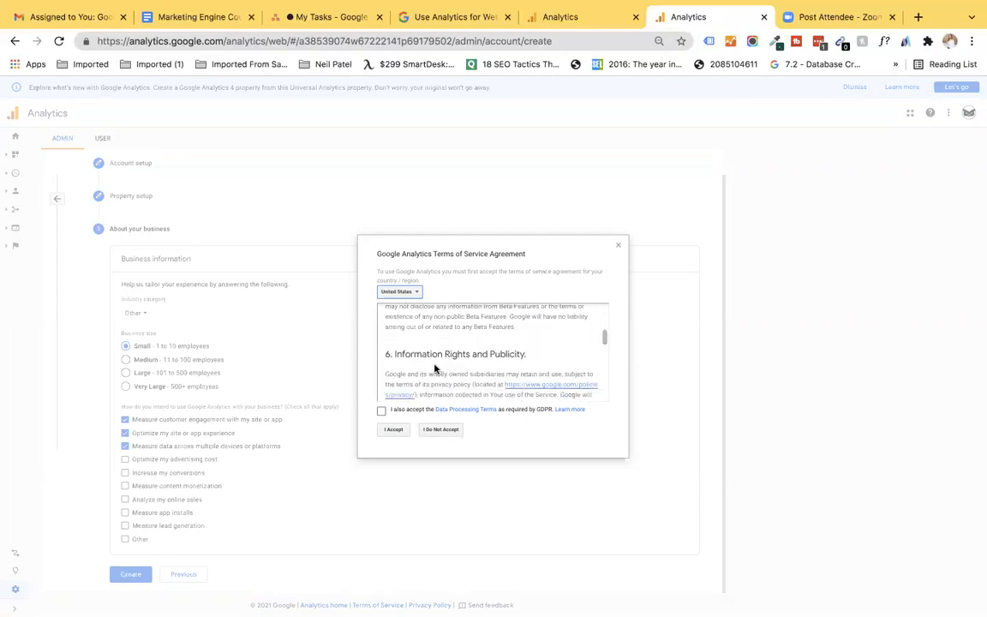
scroll(435, 368, "down", 10)
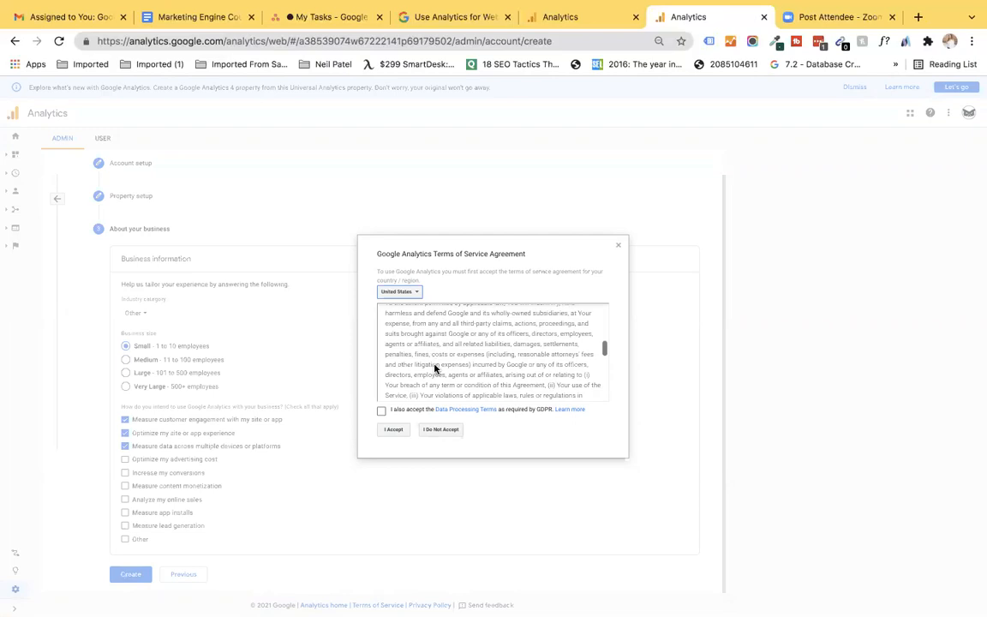
scroll(434, 365, "down", 10)
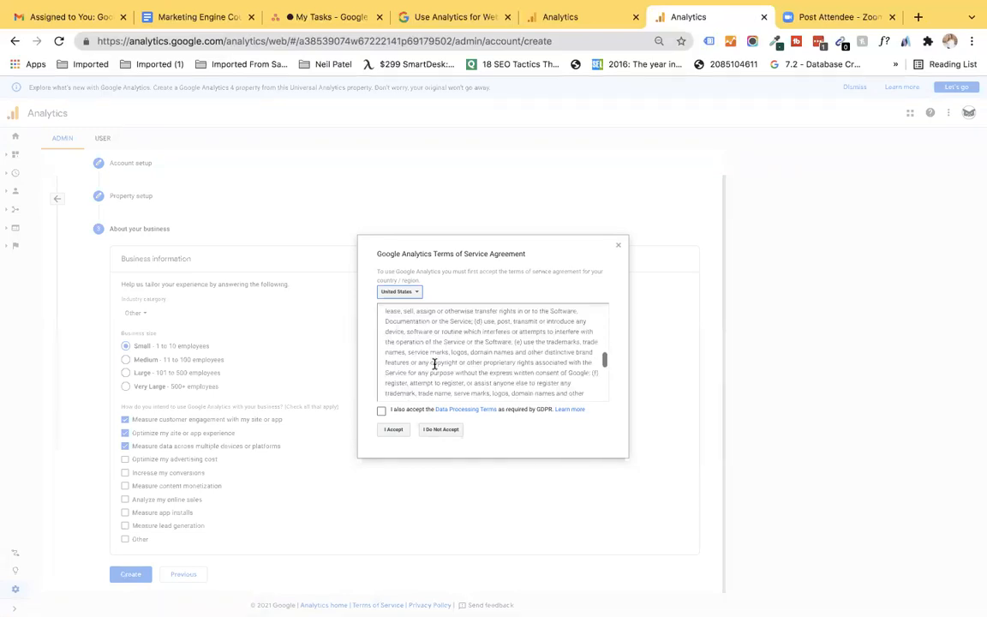
scroll(434, 364, "down", 5)
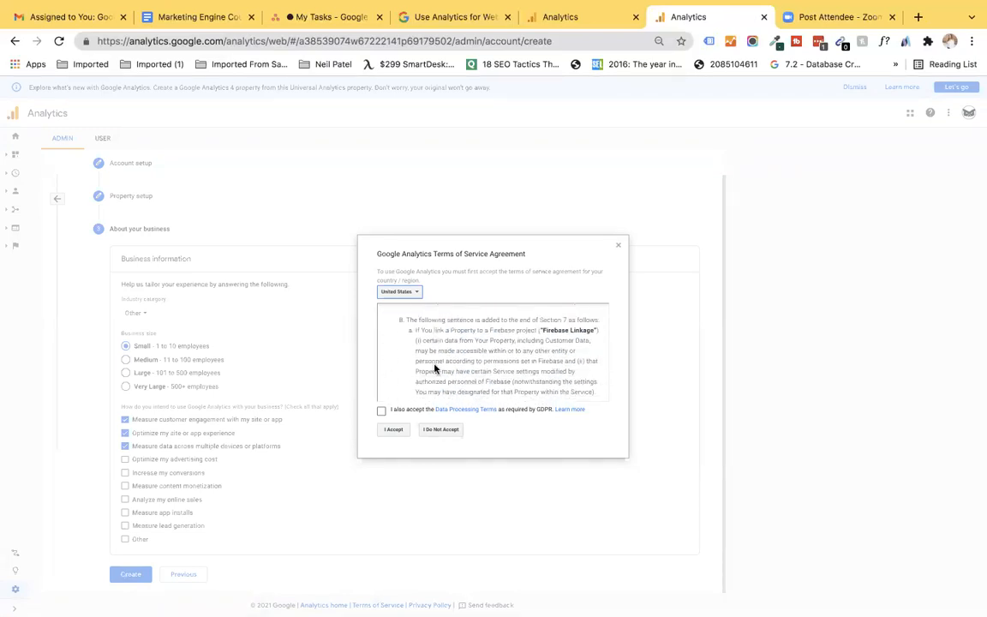
scroll(434, 368, "down", 10)
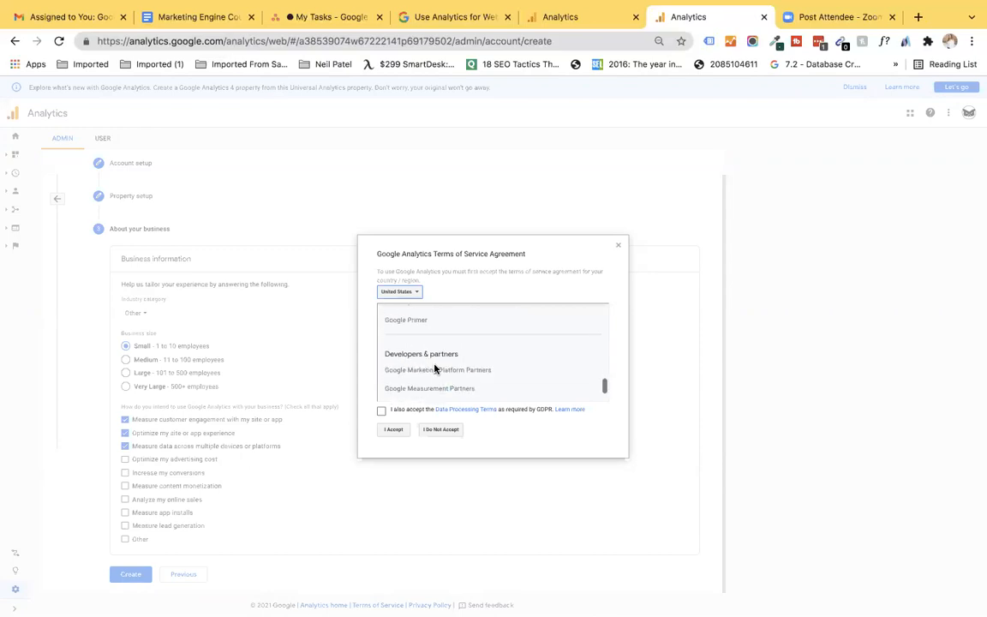
scroll(435, 369, "down", 5)
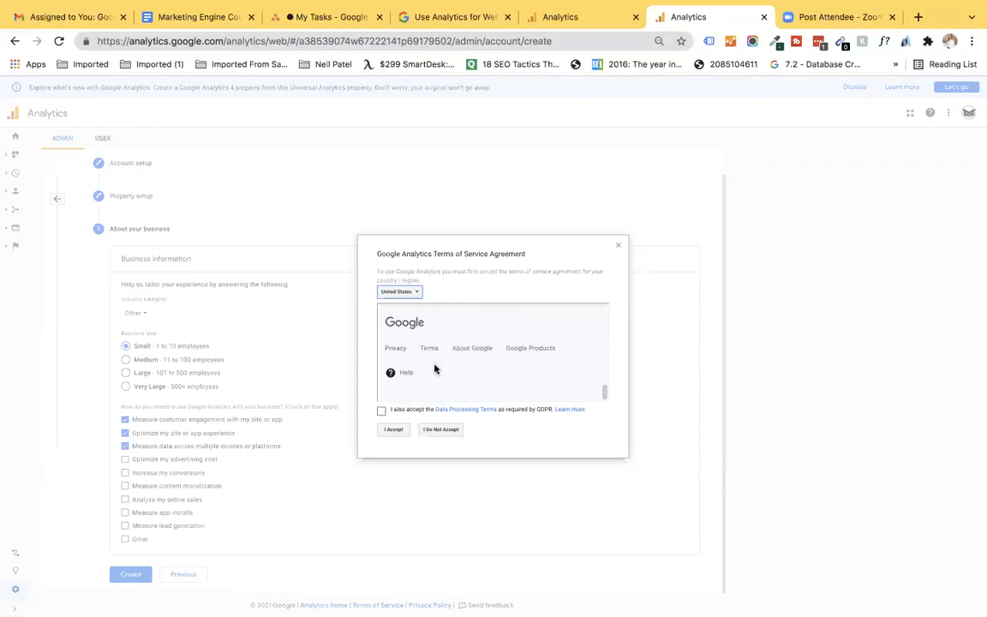
left_click(381, 411)
left_click(394, 430)
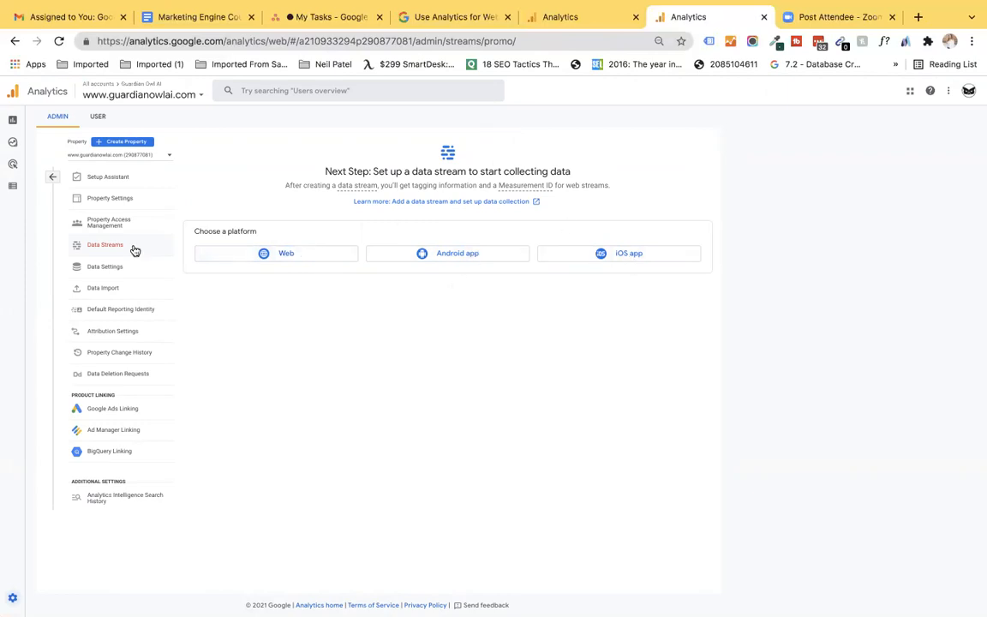
left_click(212, 257)
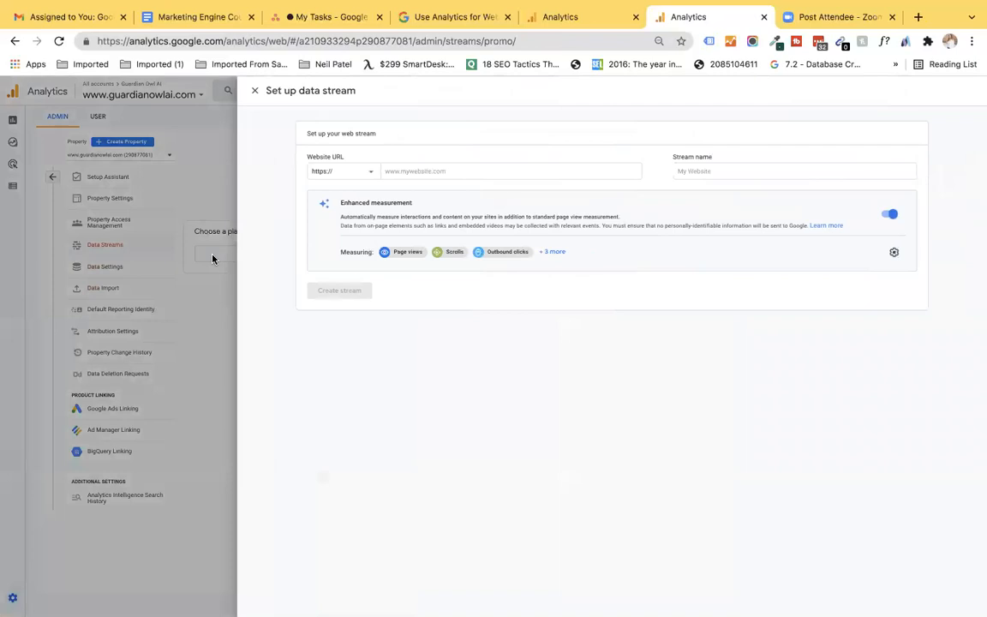
left_click(415, 172)
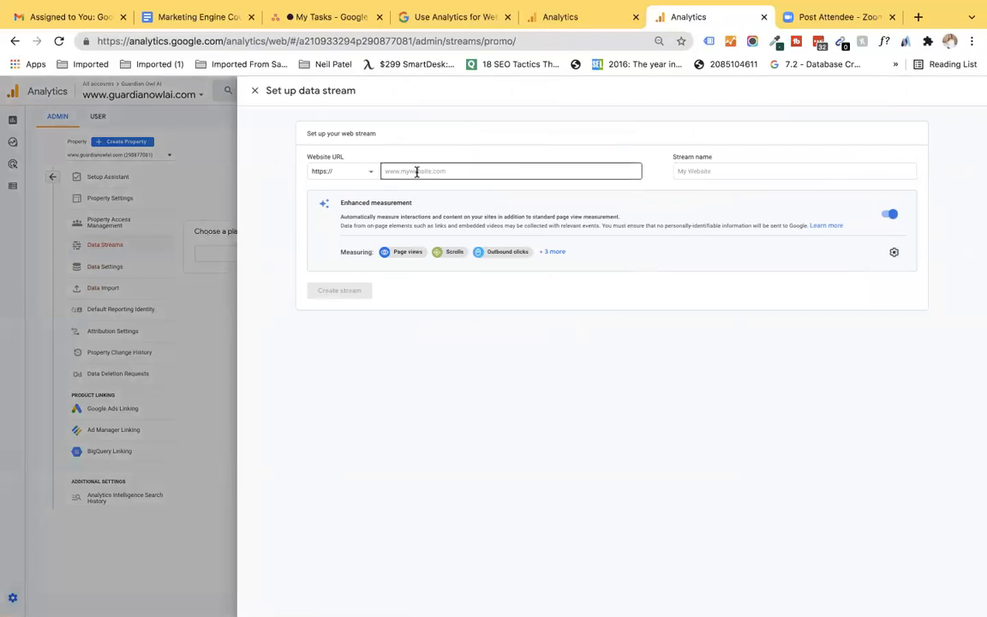
type("www.guardianowlai.com")
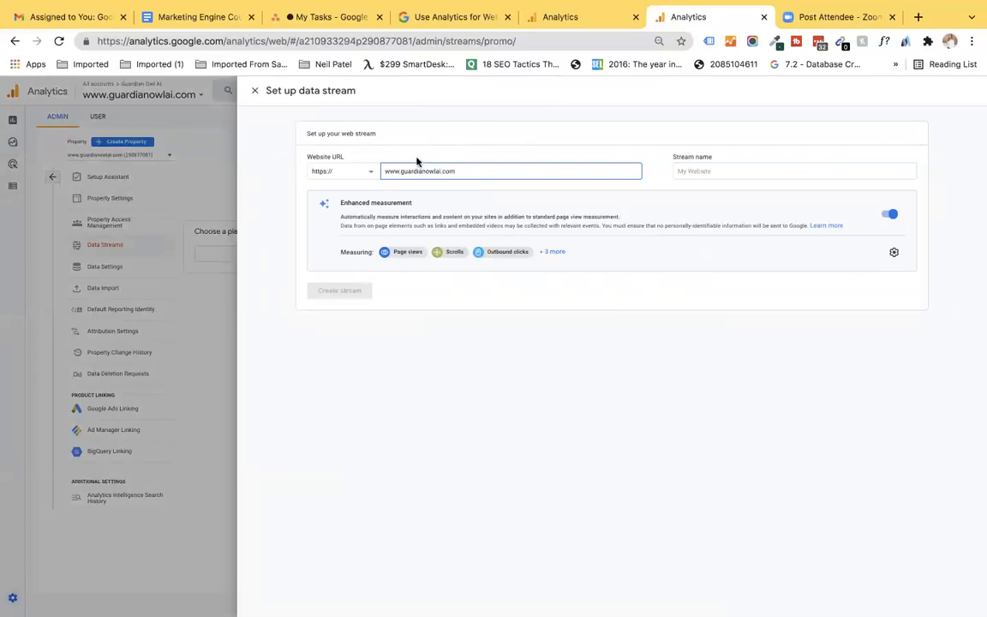
left_click(346, 177)
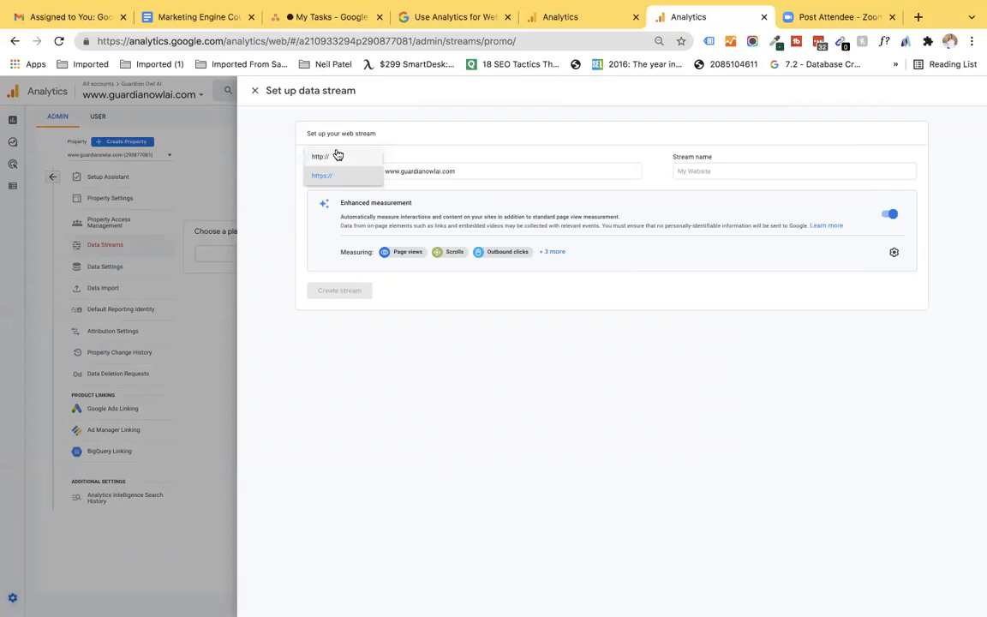
left_click(341, 174)
left_click(711, 168)
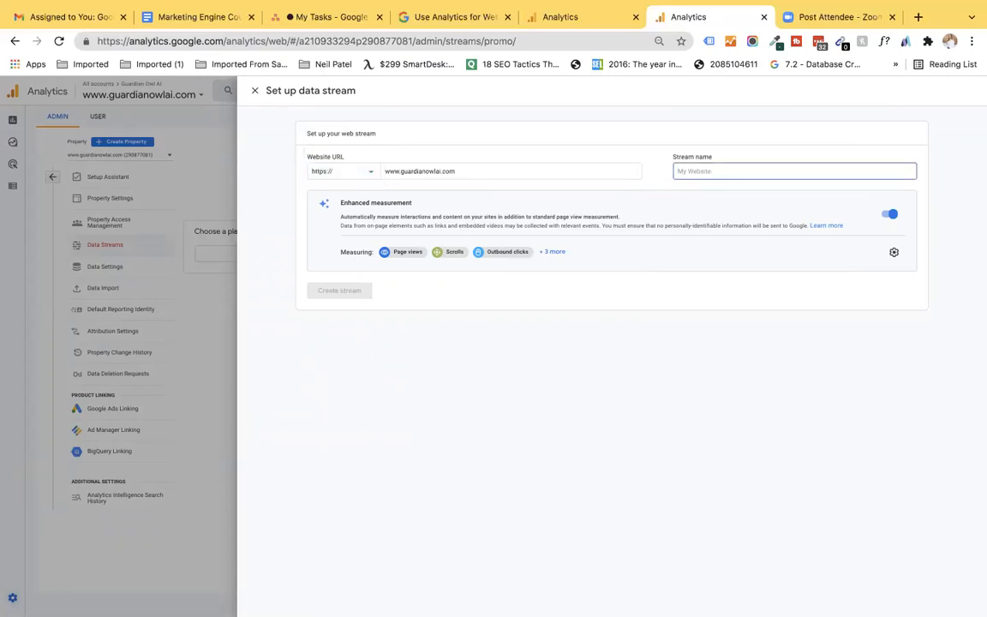
type("GO AI")
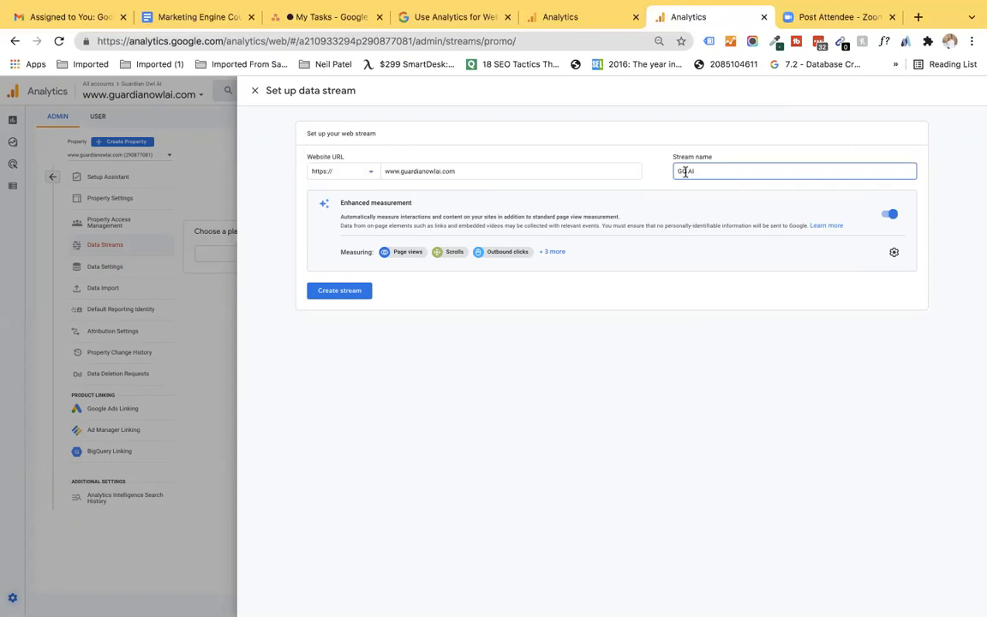
Step: Create the GO AI stream and copy its Global site tag (gtag.js) code
left_click(351, 293)
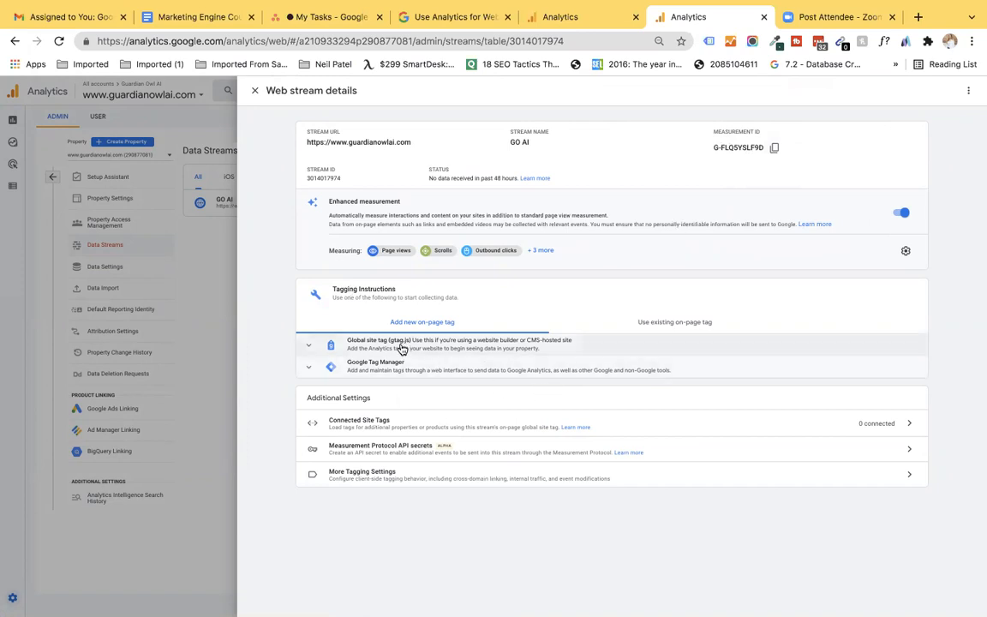
left_click(490, 346)
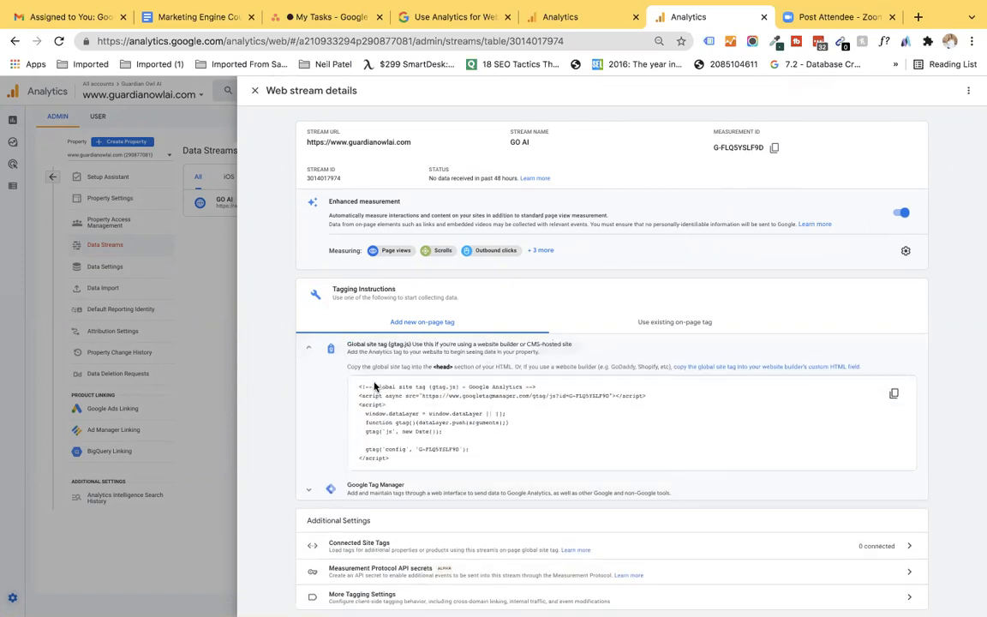
left_click_drag(356, 386, 423, 469)
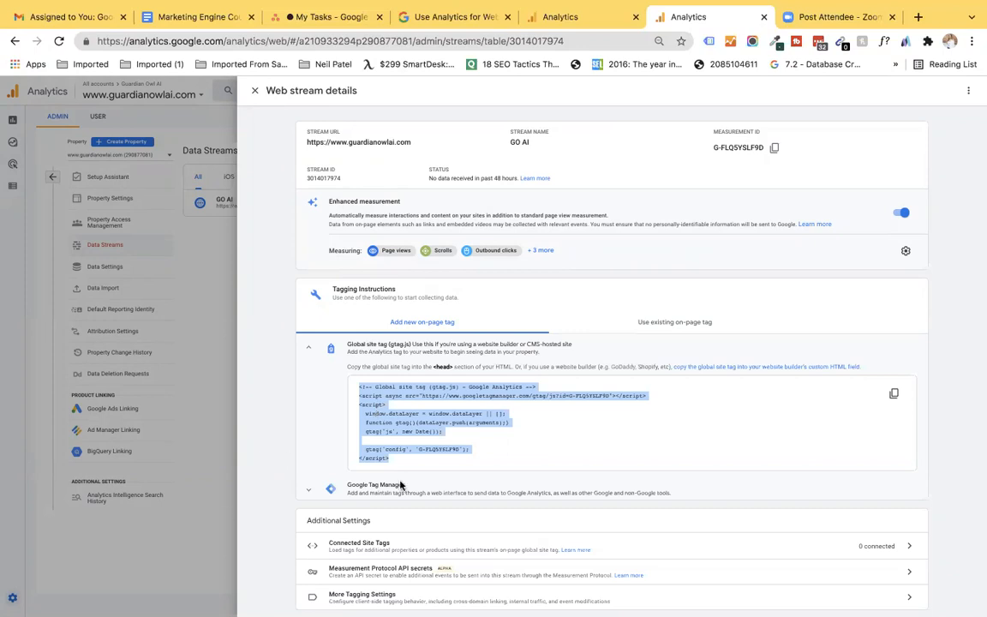
left_click(893, 395)
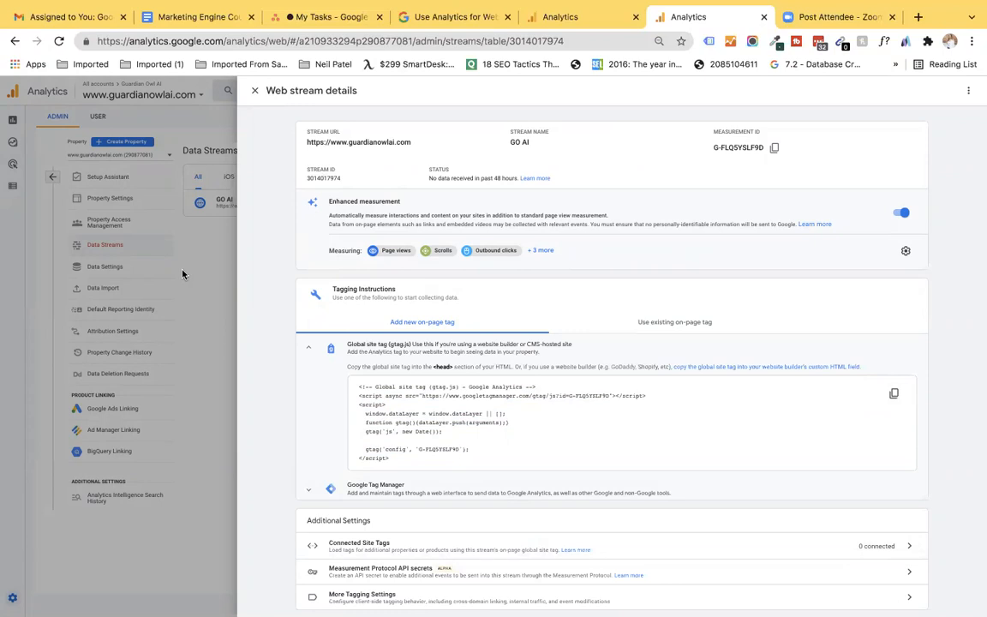
left_click(255, 93)
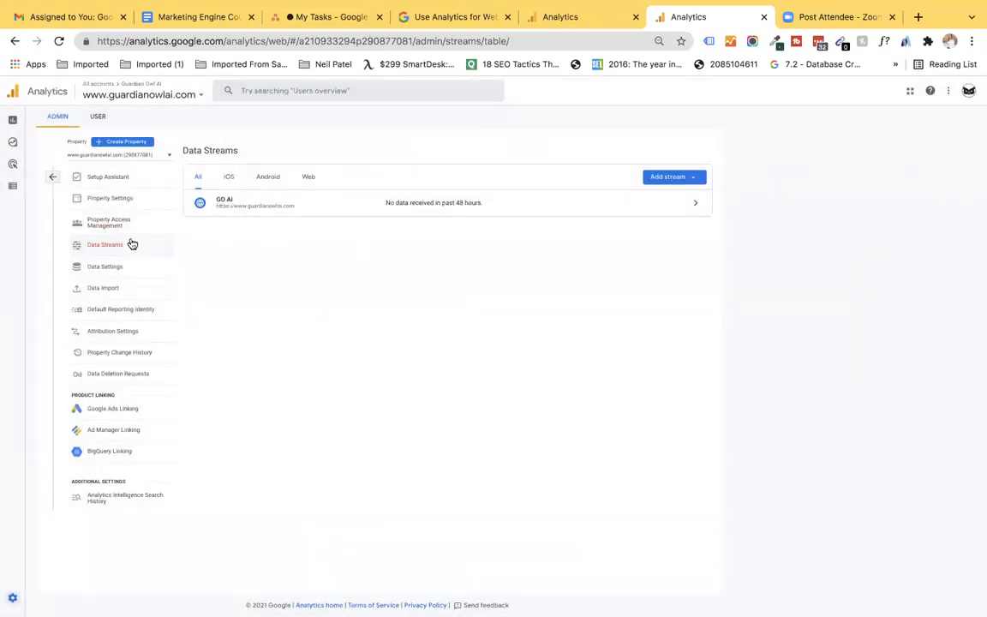
Step: Accept the data protection terms in Account Settings and save them
left_click(52, 177)
left_click(130, 179)
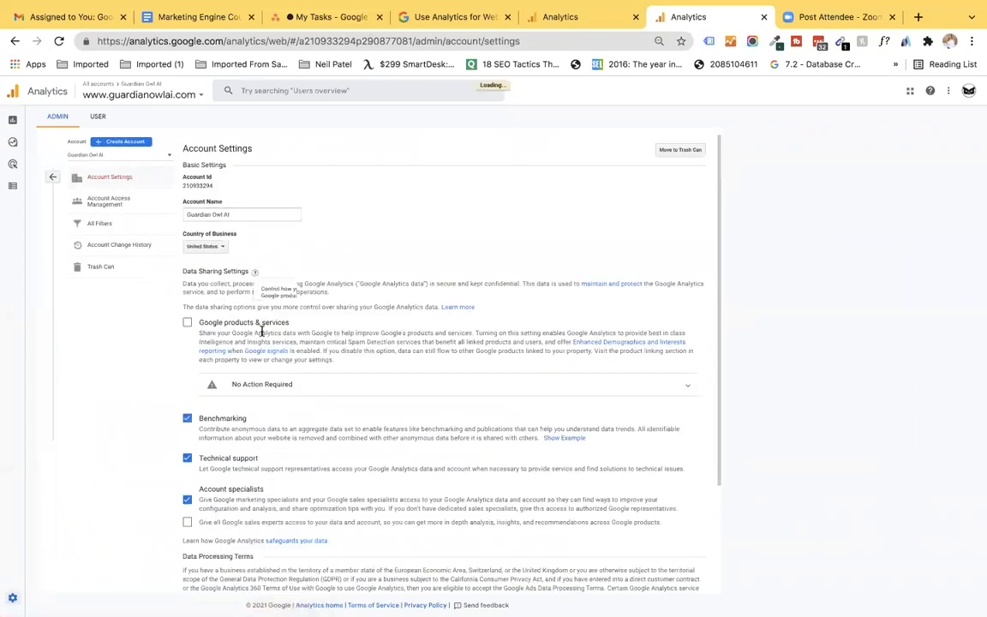
left_click(259, 388)
scroll(255, 394, "down", 2)
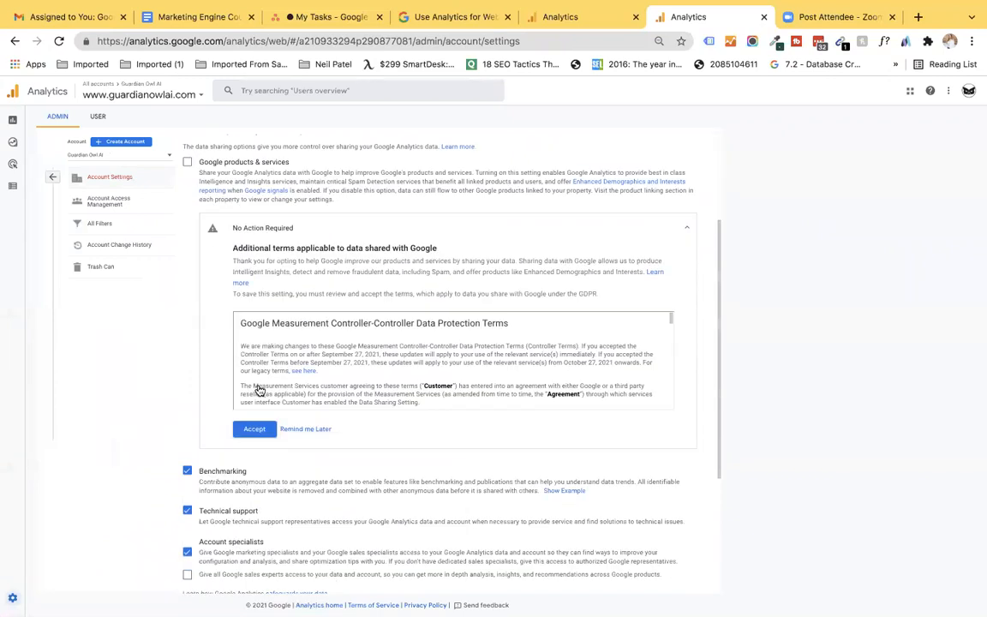
left_click(253, 419)
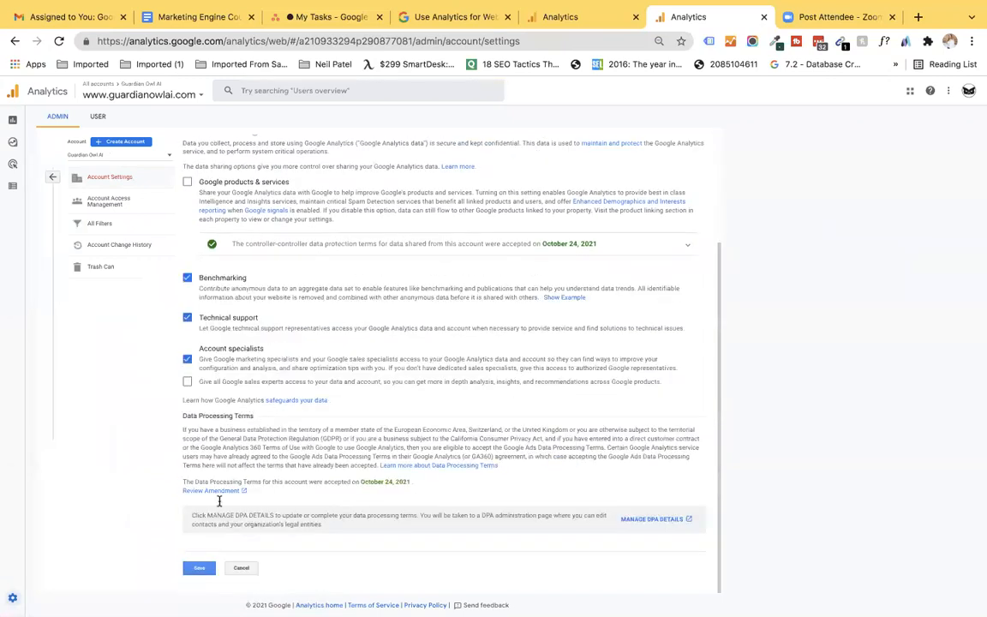
left_click(197, 567)
left_click(197, 569)
left_click(52, 176)
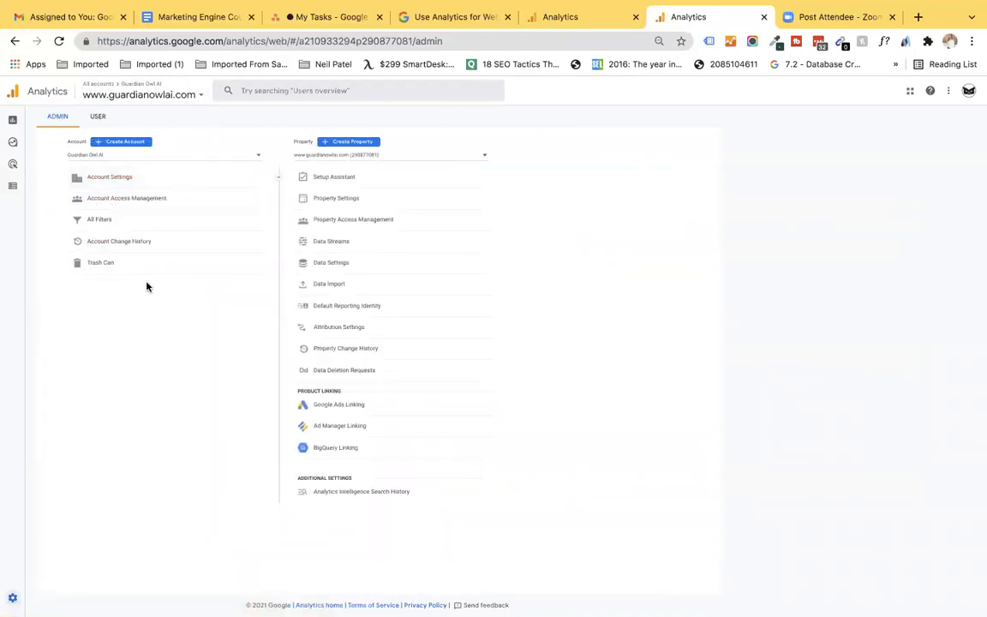
left_click(358, 228)
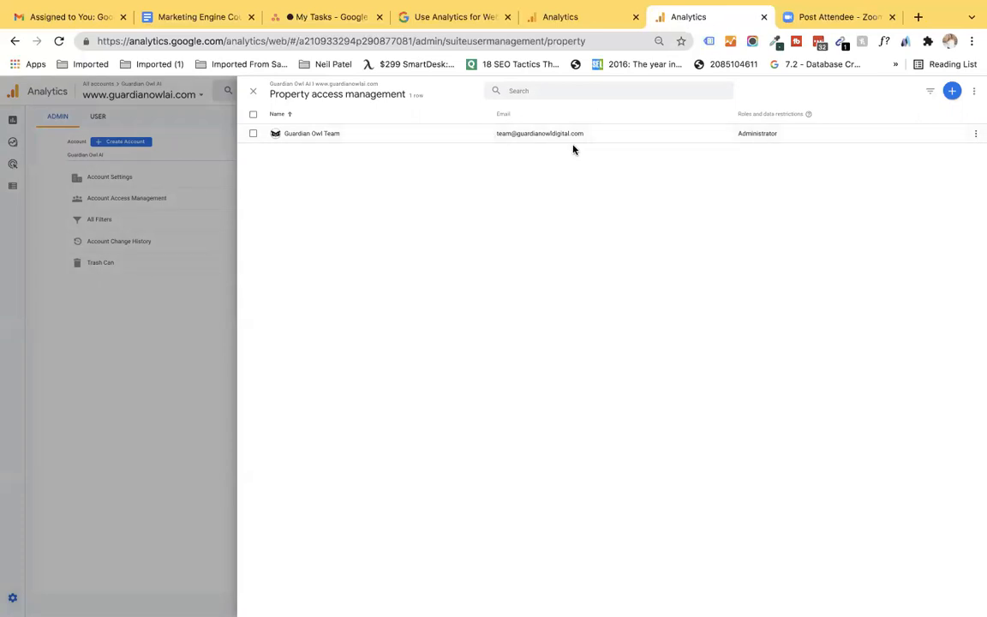
left_click(953, 93)
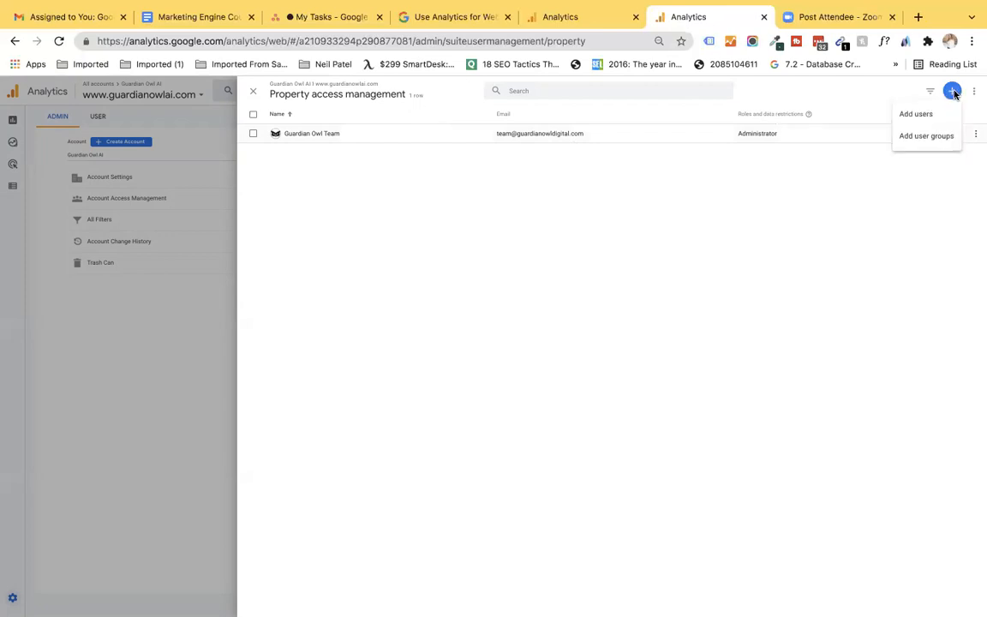
left_click(915, 120)
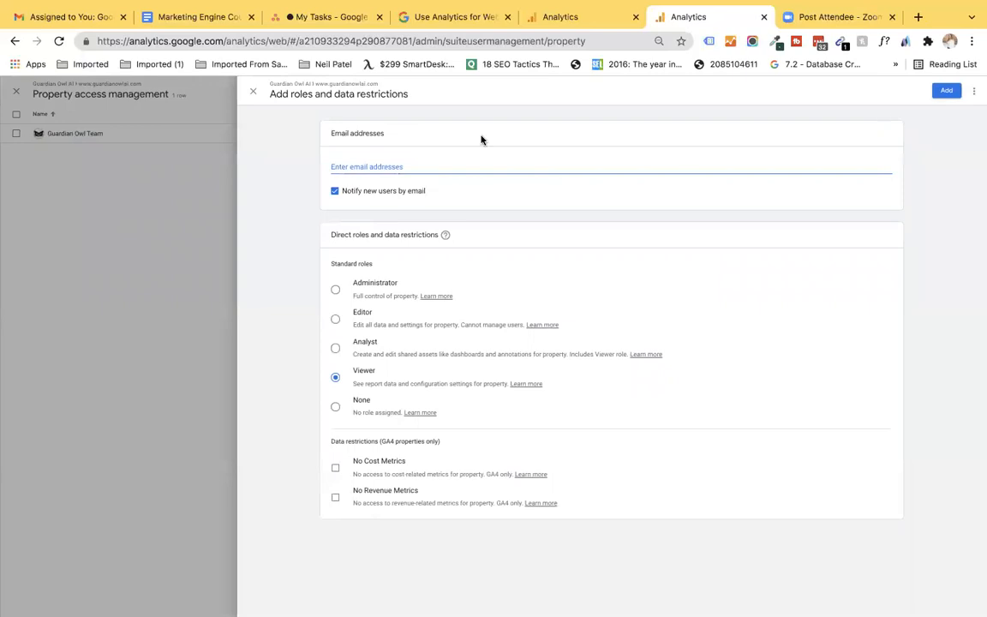
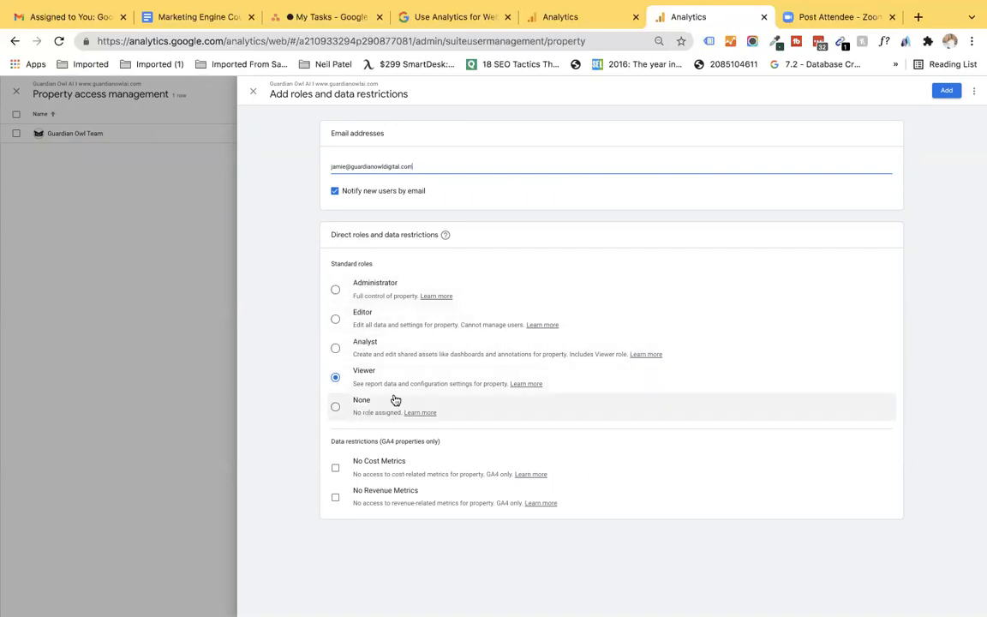
left_click(945, 91)
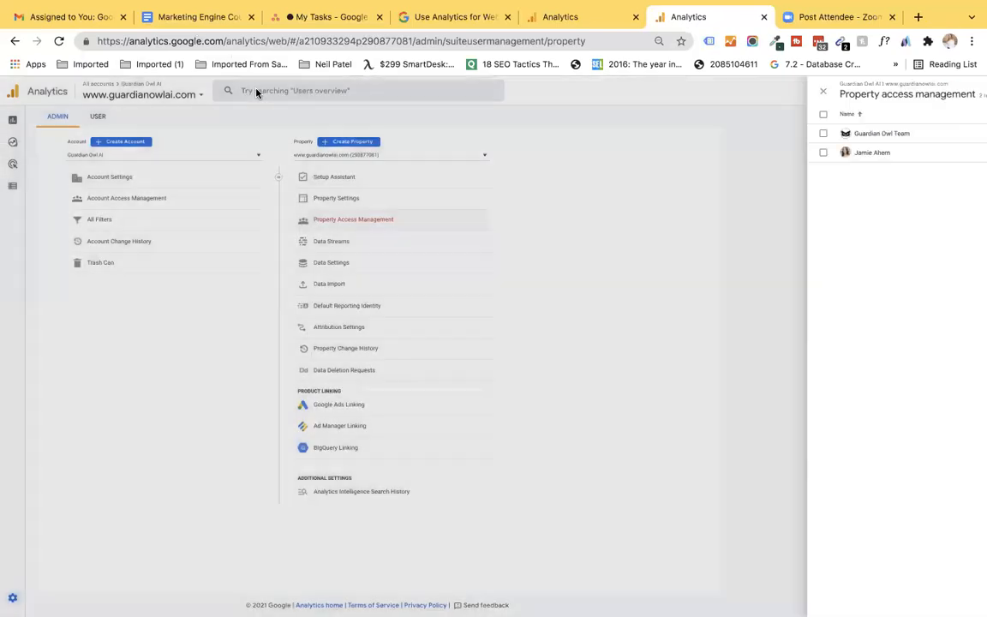
left_click(252, 90)
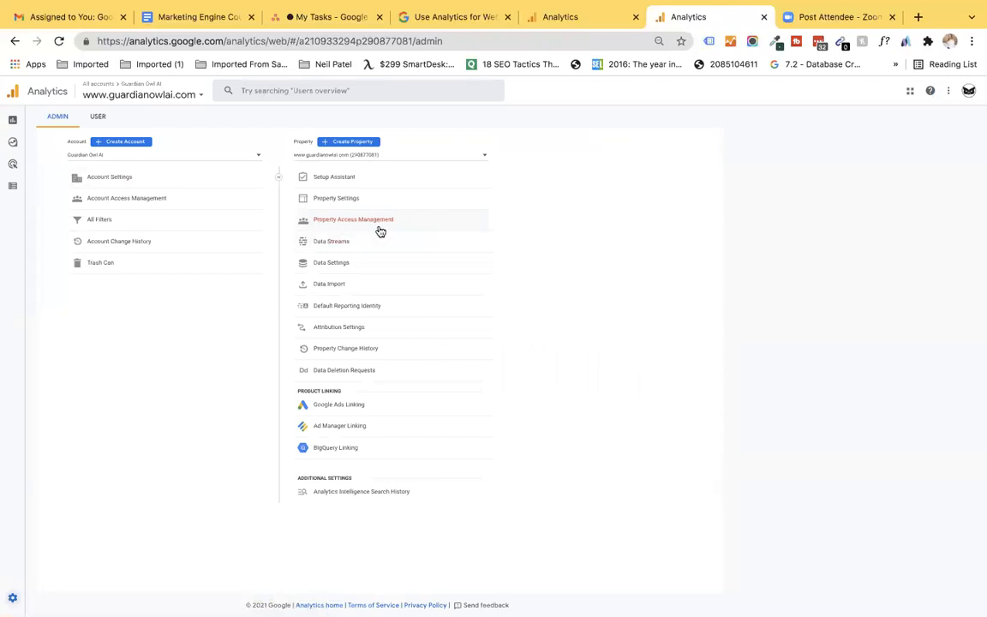
Step: Save US Dollar (USD $) as the property currency, then open Data Streams through Setup Assistant's tag installation
left_click(393, 199)
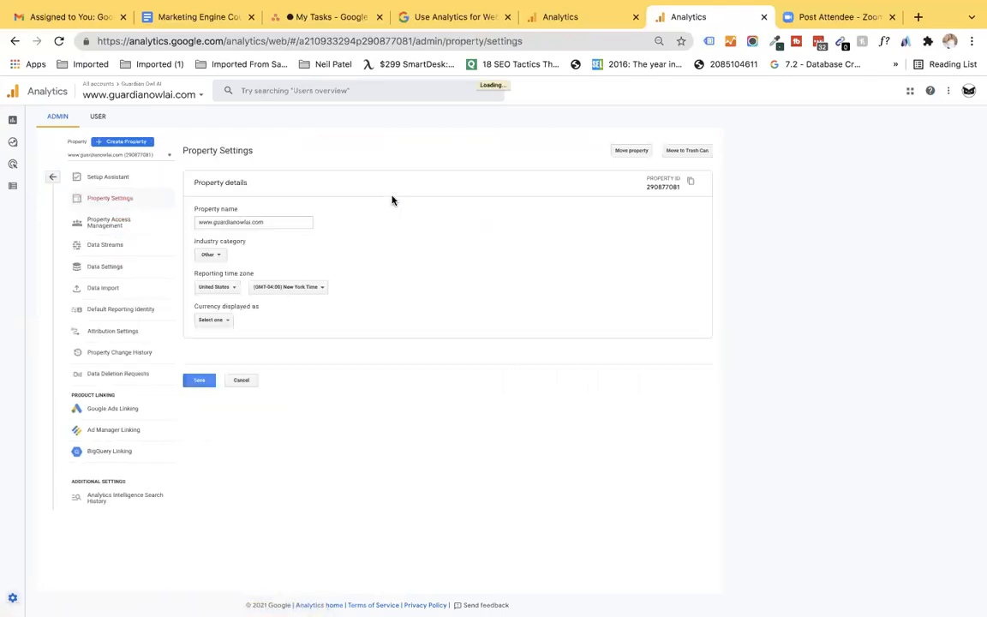
left_click(199, 383)
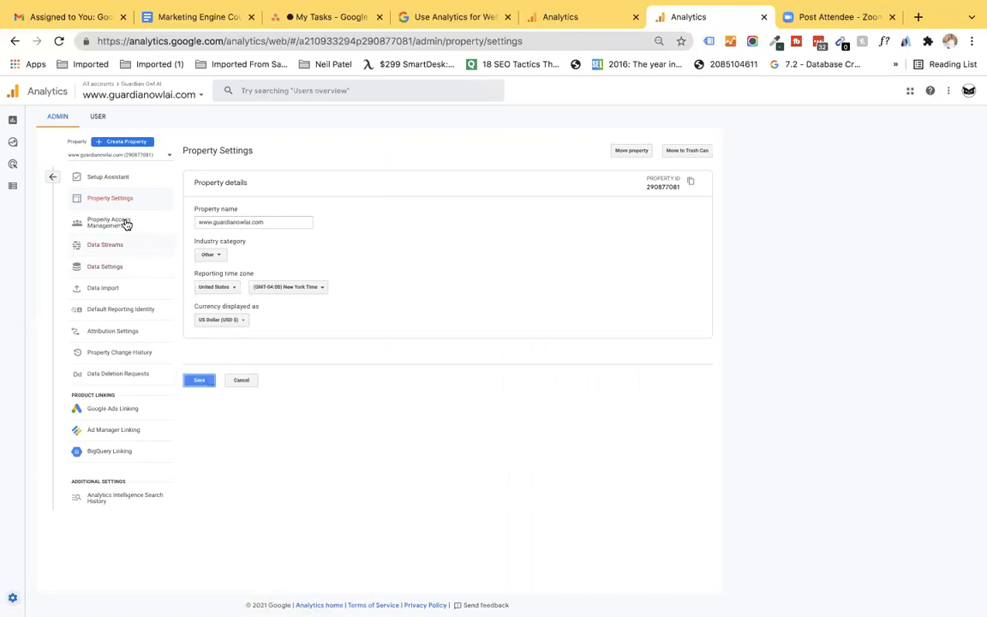
left_click(100, 176)
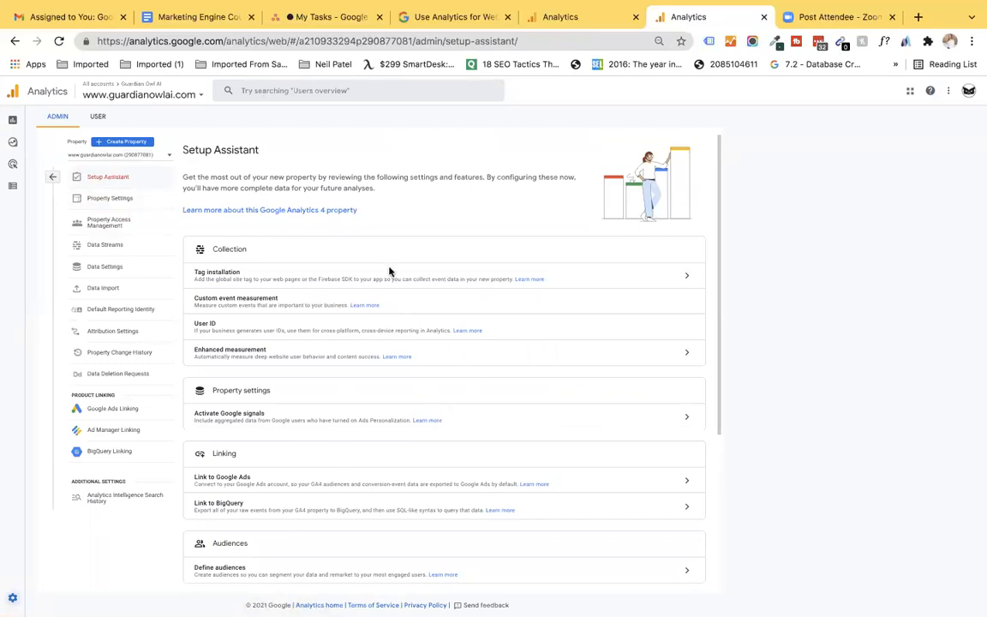
left_click(686, 278)
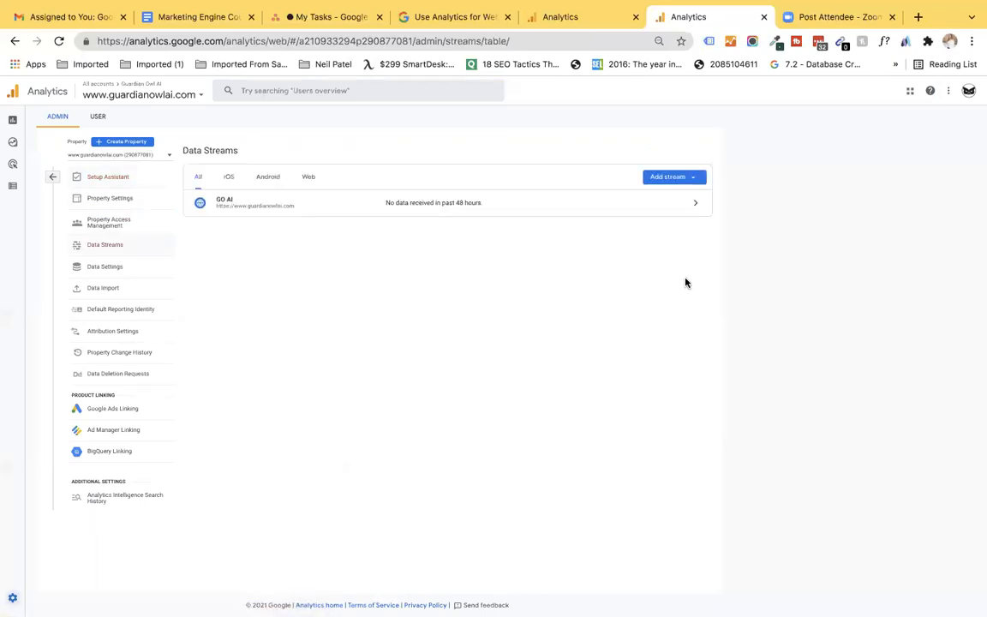
Step: Open the GO AI web stream and select its full Global site tag (gtag.js) code
left_click(518, 198)
left_click(435, 343)
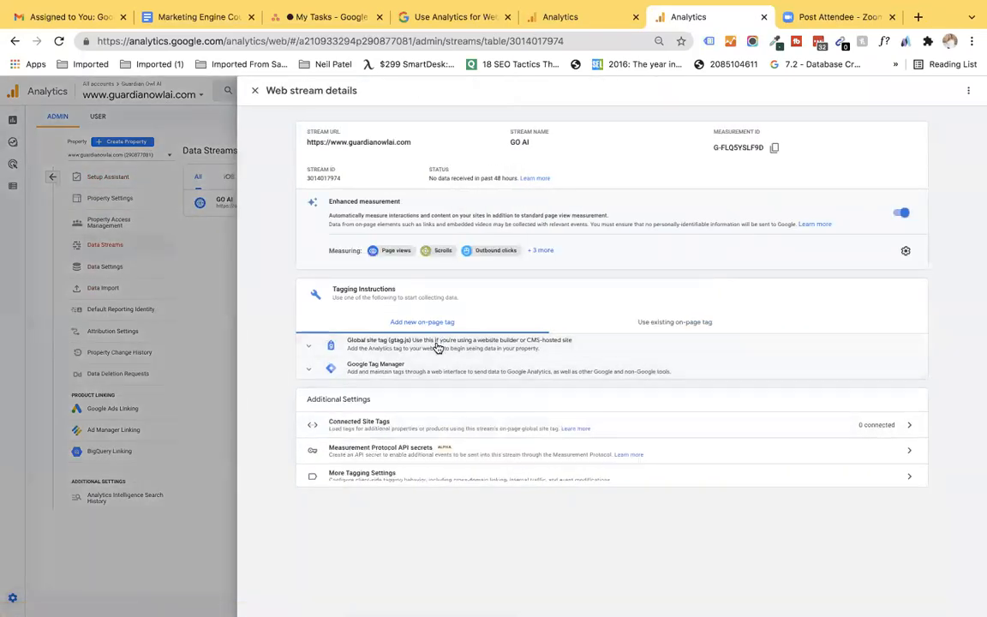
left_click_drag(392, 460, 358, 388)
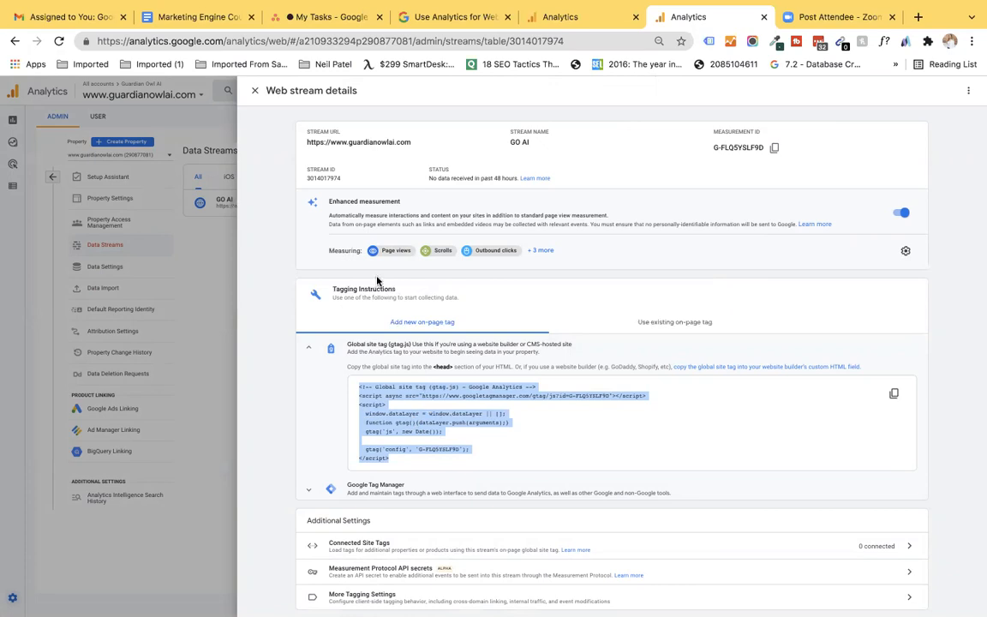
Step: Close the stream details and go from Admin to the Reports snapshot
left_click(255, 94)
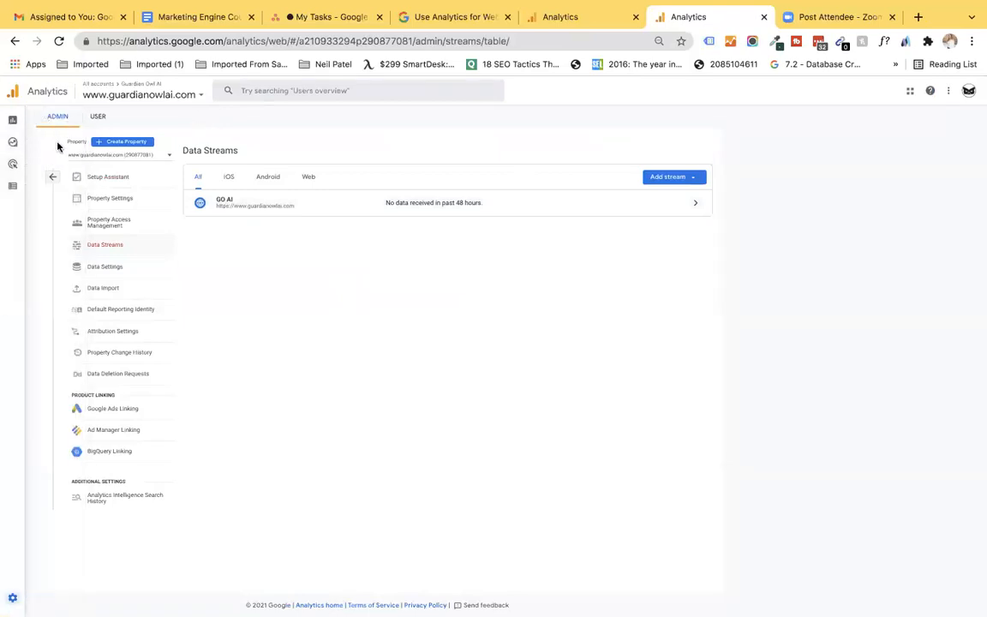
left_click(51, 176)
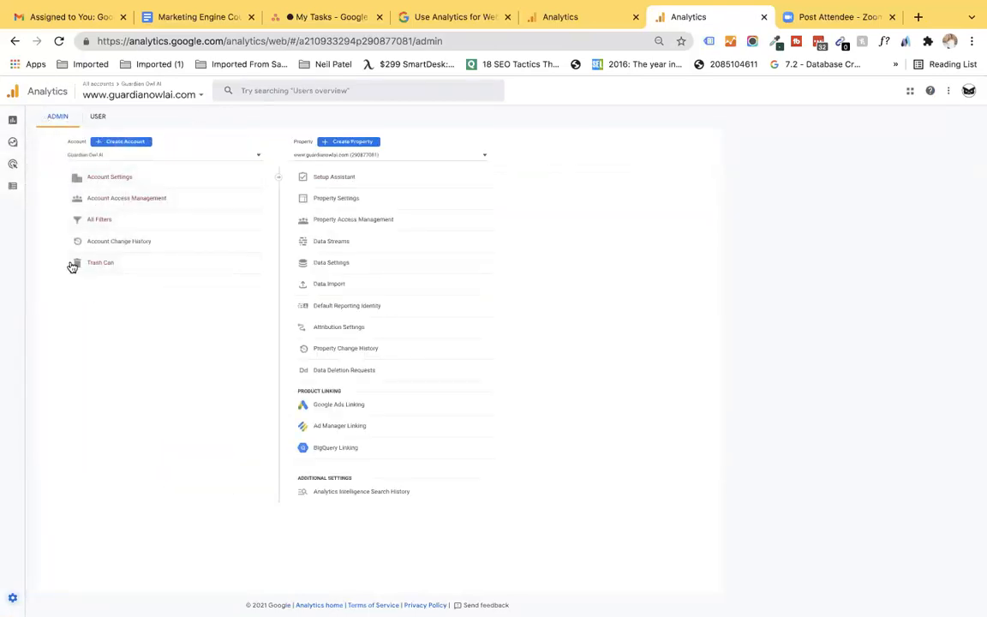
left_click(13, 119)
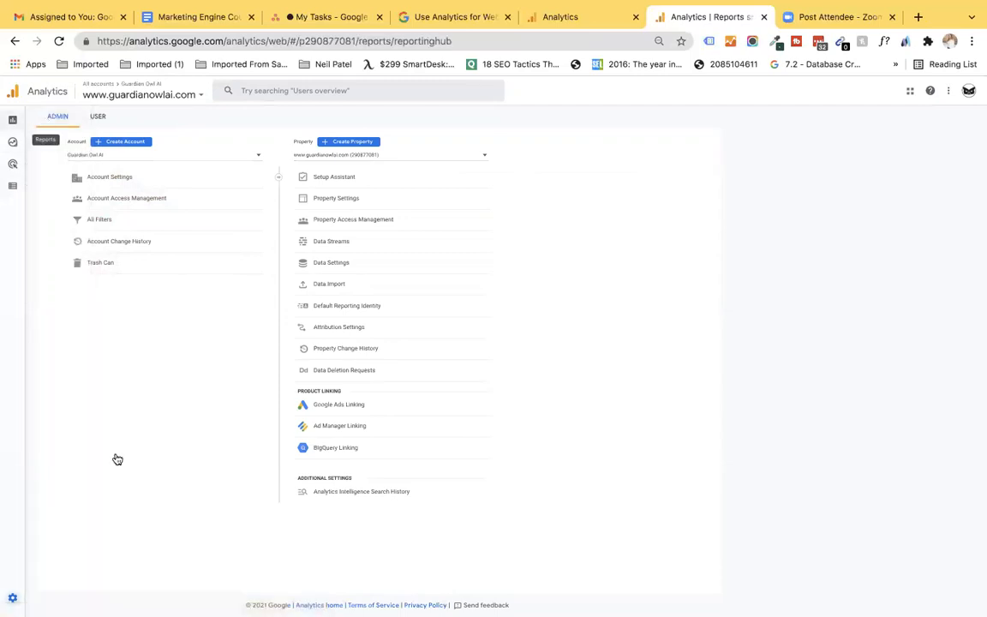